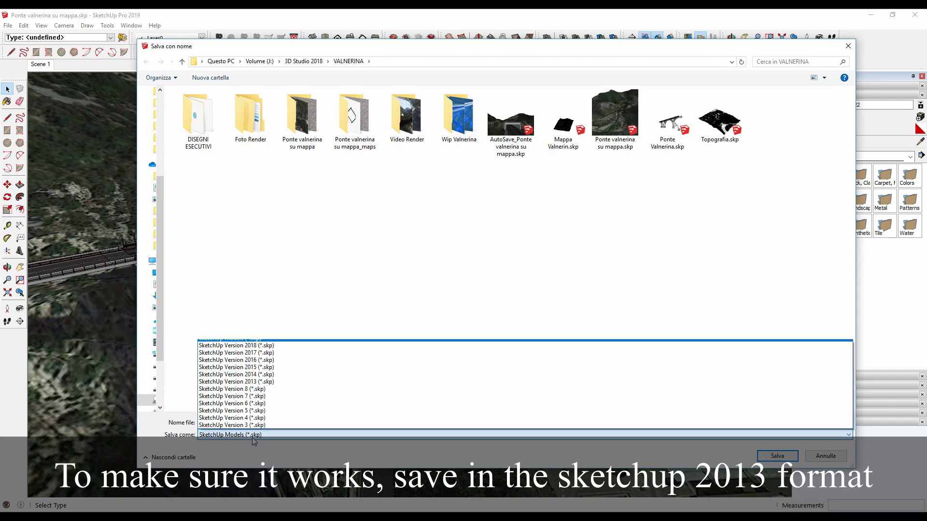
# Save the model in SketchUp Version 2013 format, replacing the existing file Ponte valnerina su mappa.skp.
pyautogui.click(261, 387)
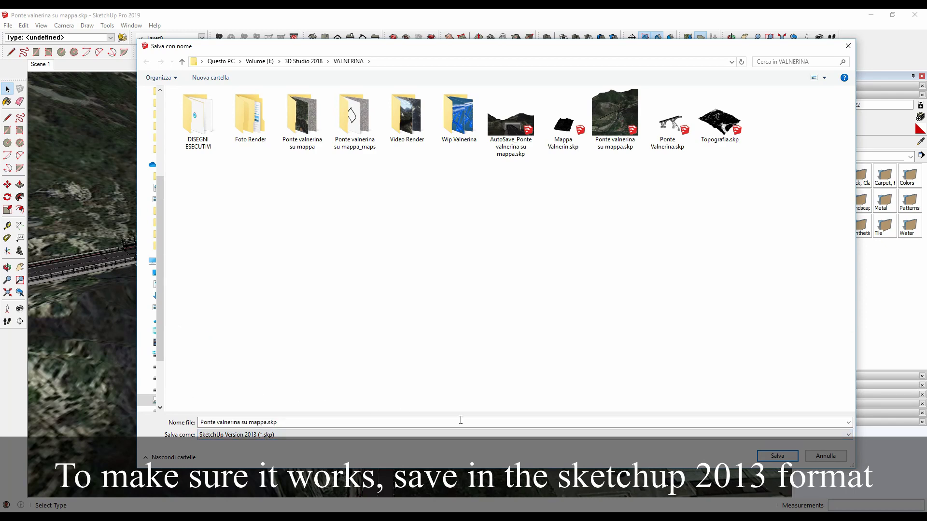
pyautogui.click(773, 456)
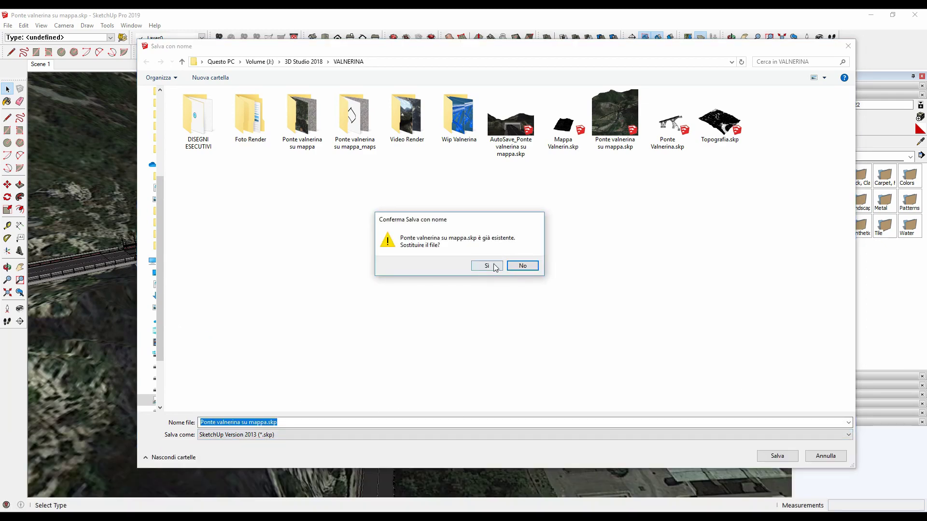
pyautogui.click(487, 266)
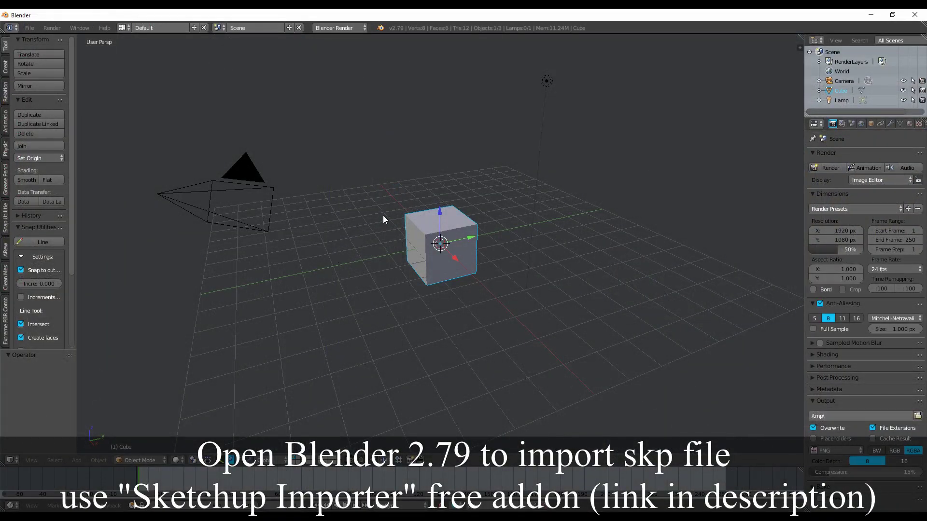
# Switch to Blender 2.79 and delete all the default objects from the scene.
pyautogui.press('a')
pyautogui.press('a')
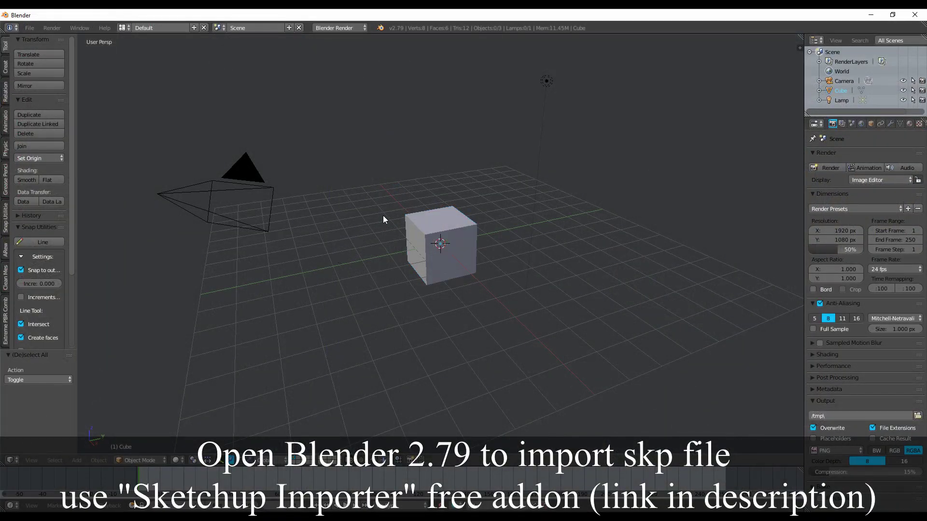
pyautogui.press('x')
pyautogui.click(383, 215)
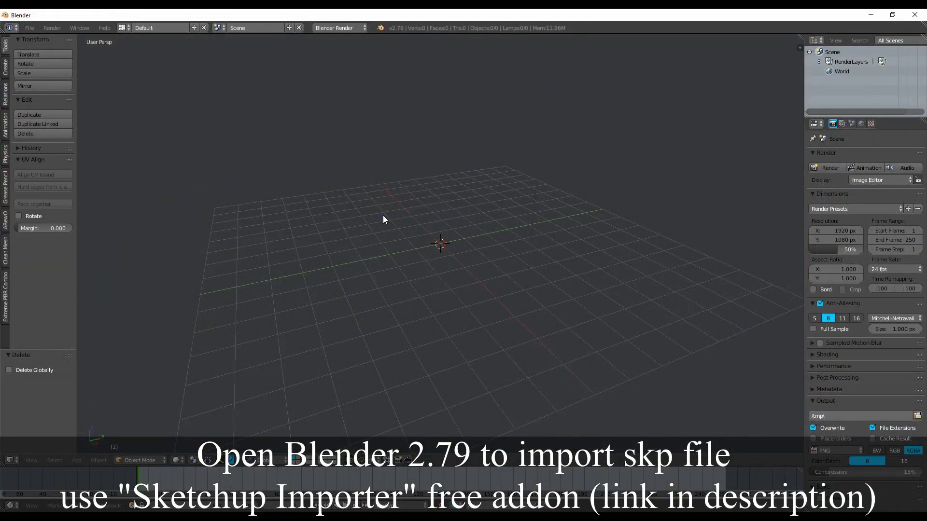
# Import Ponte valnerina su mappa.skp from the VALNERINA folder as a SketchUp scene.
pyautogui.click(29, 28)
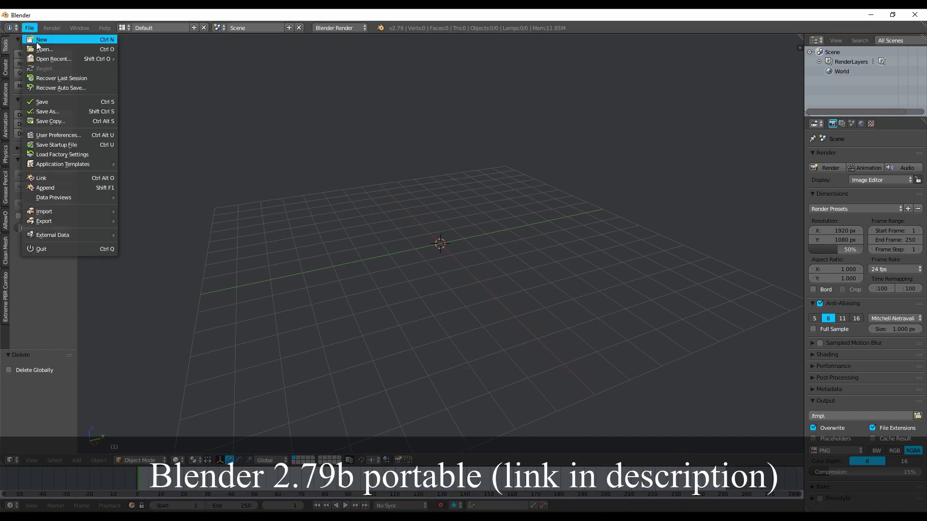
pyautogui.moveTo(66, 212)
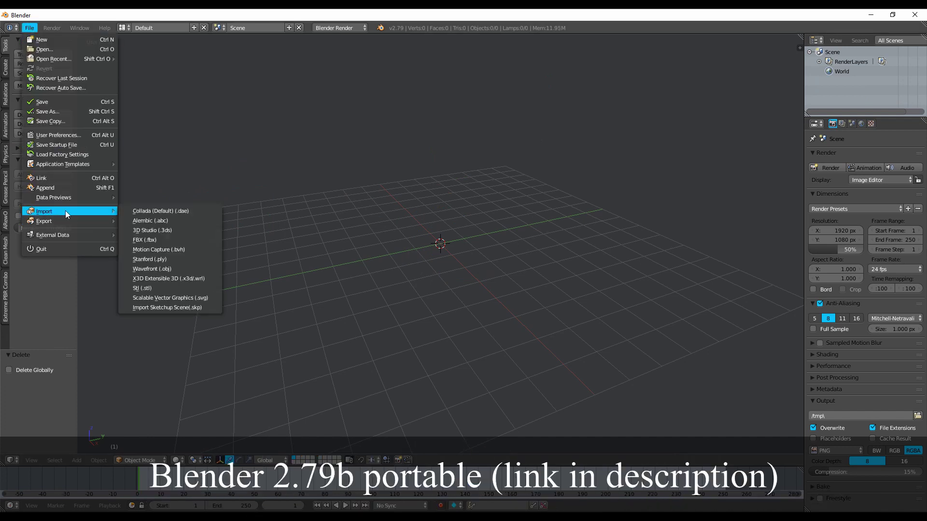
pyautogui.click(182, 308)
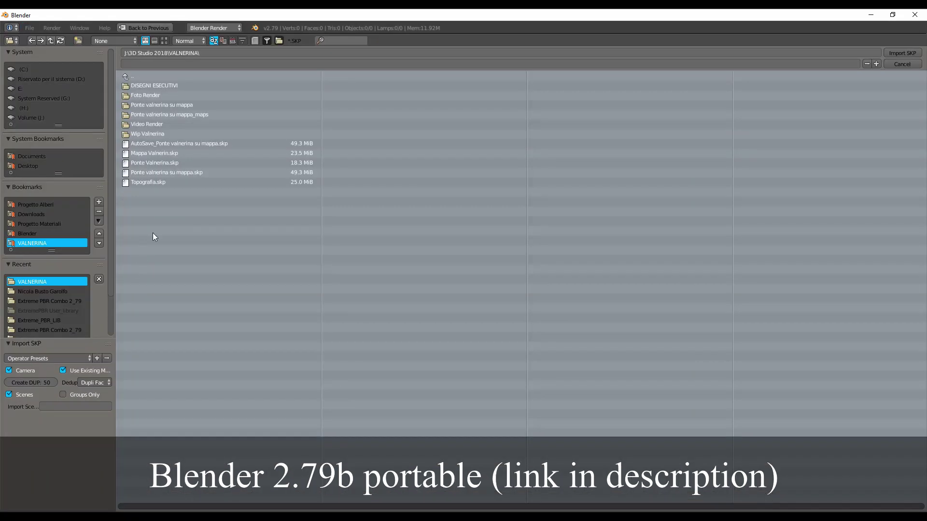
pyautogui.click(178, 173)
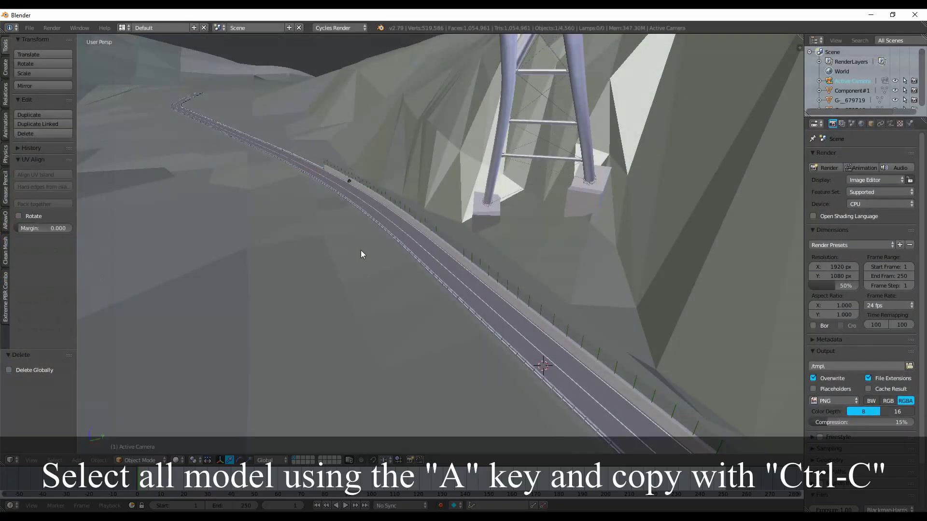
# Select all objects of the imported bridge model and copy the selection to the buffer.
pyautogui.scroll(-5, 360, 250)
pyautogui.press('a')
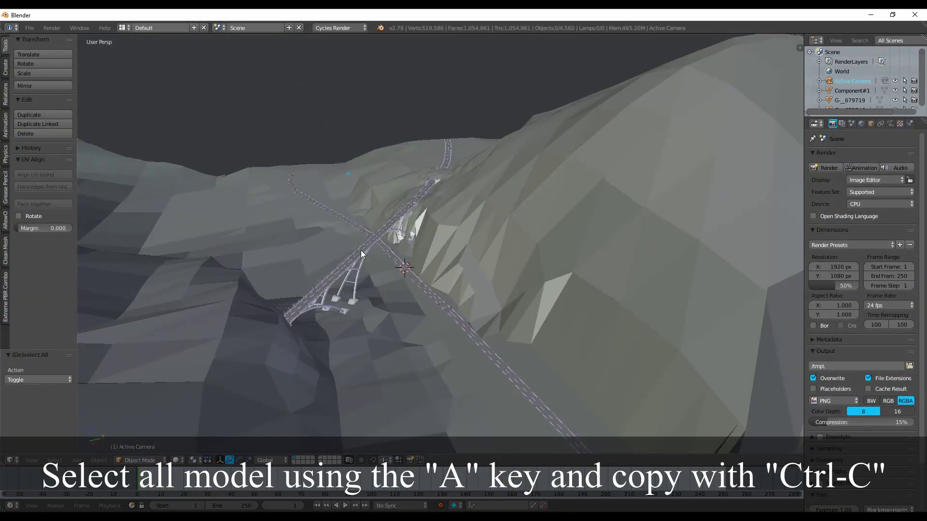
pyautogui.press('a')
pyautogui.hotkey('ctrl', 'c')
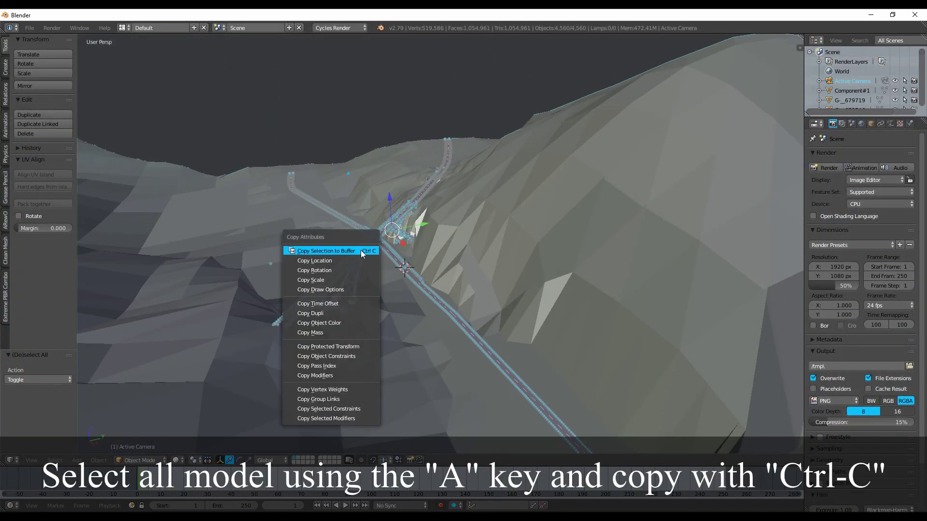
pyautogui.click(360, 250)
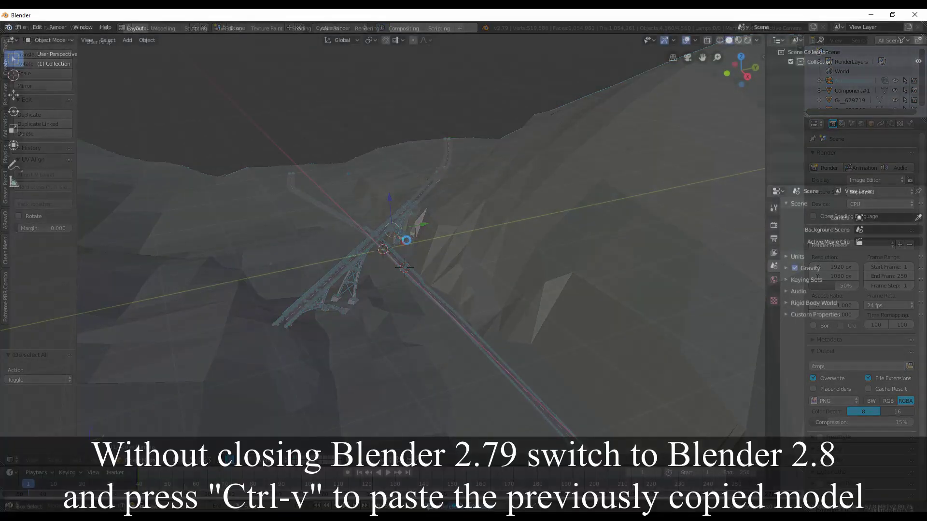
# Switch to Blender 2.8, paste the copied model into the scene and display it with Rendered viewport shading.
pyautogui.scroll(-9, 413, 242)
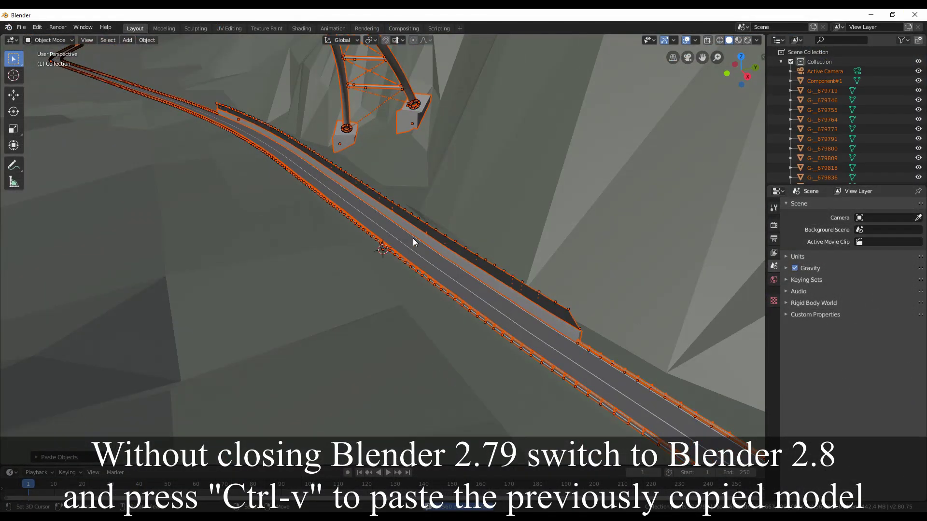
pyautogui.keyDown('shift'); pyautogui.moveTo(456, 239); pyautogui.dragTo(499, 290, button='middle'); pyautogui.keyUp('shift')
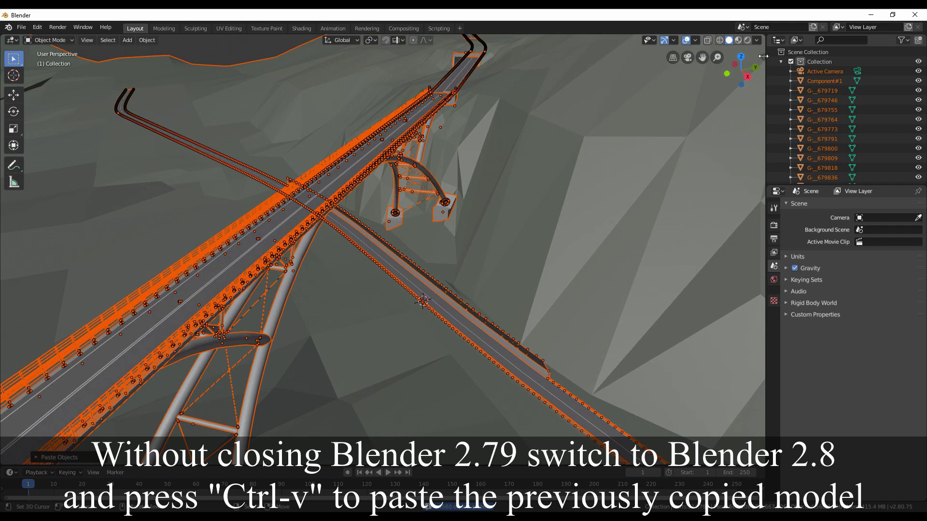
pyautogui.click(762, 56)
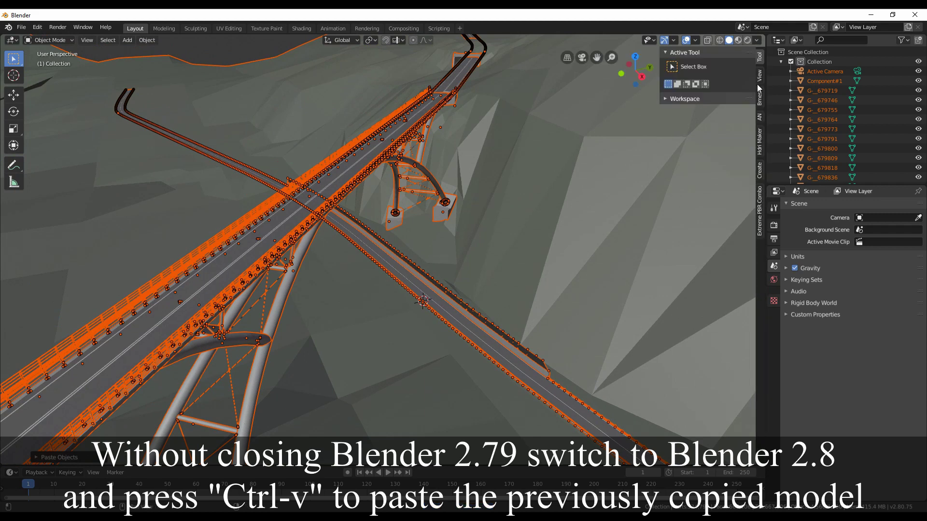
pyautogui.click(748, 40)
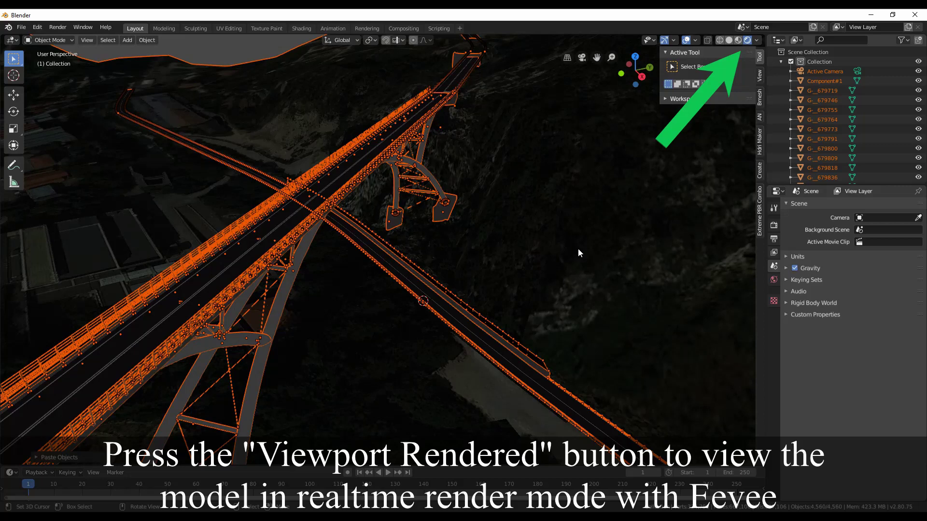
# Set the viewport's Clip End to 10 km for the large terrain model.
pyautogui.moveTo(557, 284); pyautogui.dragTo(554, 265, button='middle')
pyautogui.scroll(-5, 534, 287)
pyautogui.scroll(-3, 534, 287)
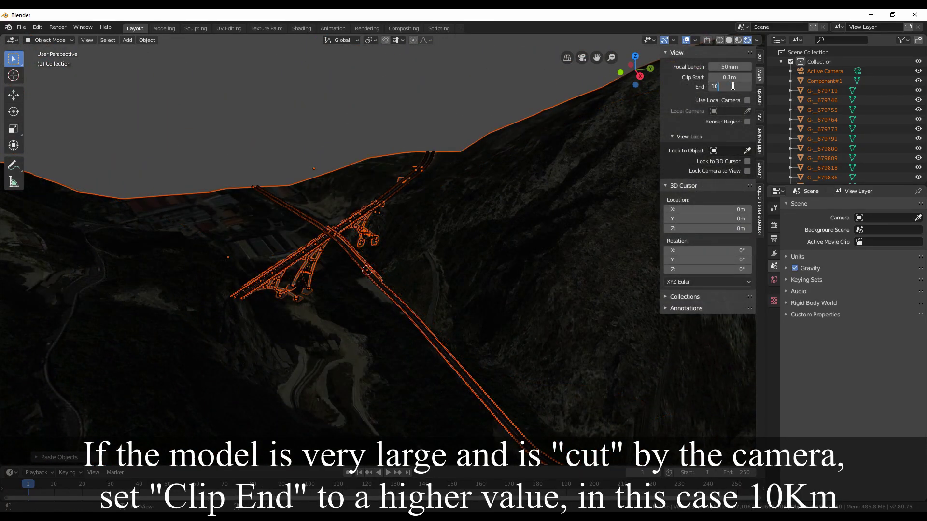
pyautogui.write('000')
pyautogui.press('Return')
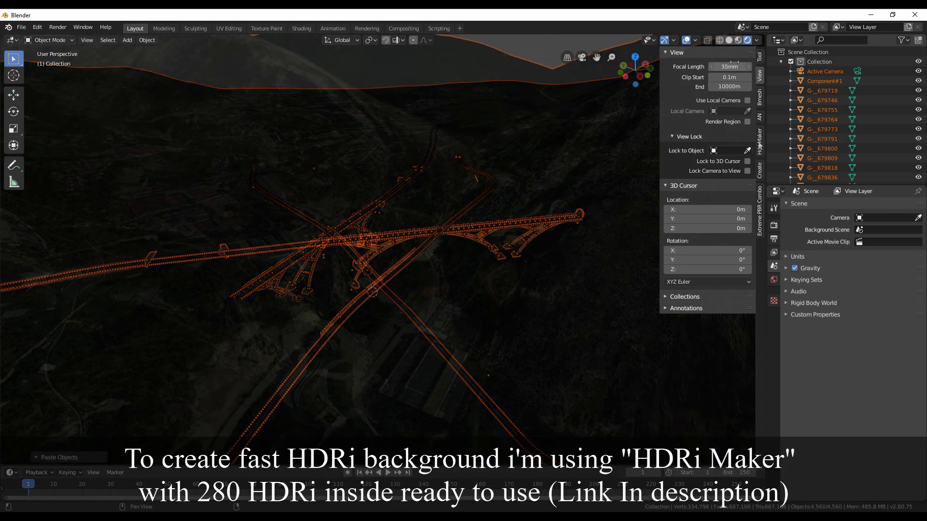
# Bring up the HDRi Maker settings and browse the backgrounds of the Open plane category.
pyautogui.click(760, 141)
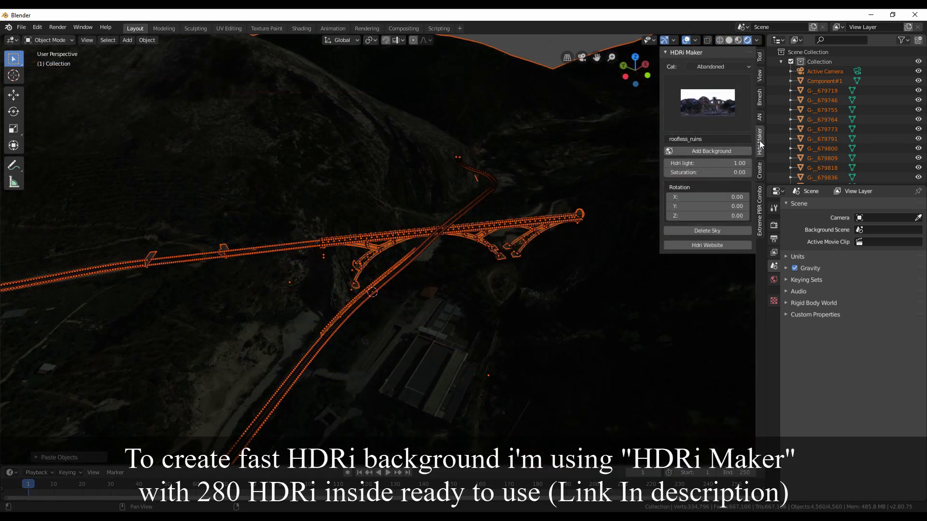
pyautogui.click(722, 67)
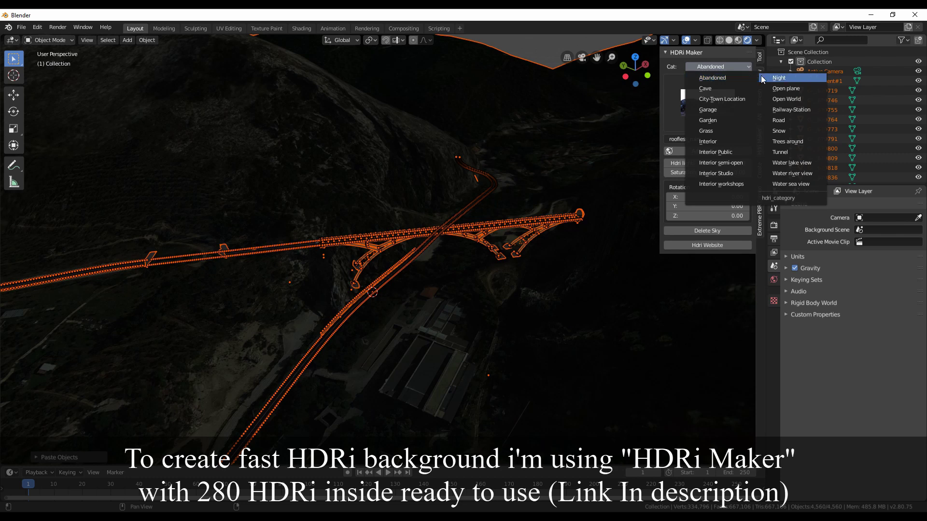
pyautogui.click(778, 88)
pyautogui.moveTo(500, 287); pyautogui.dragTo(604, 217, button='middle')
pyautogui.click(705, 105)
# Pick the kiara_5_noon HDRI from the Open World category and apply it as the scene background.
pyautogui.click(731, 66)
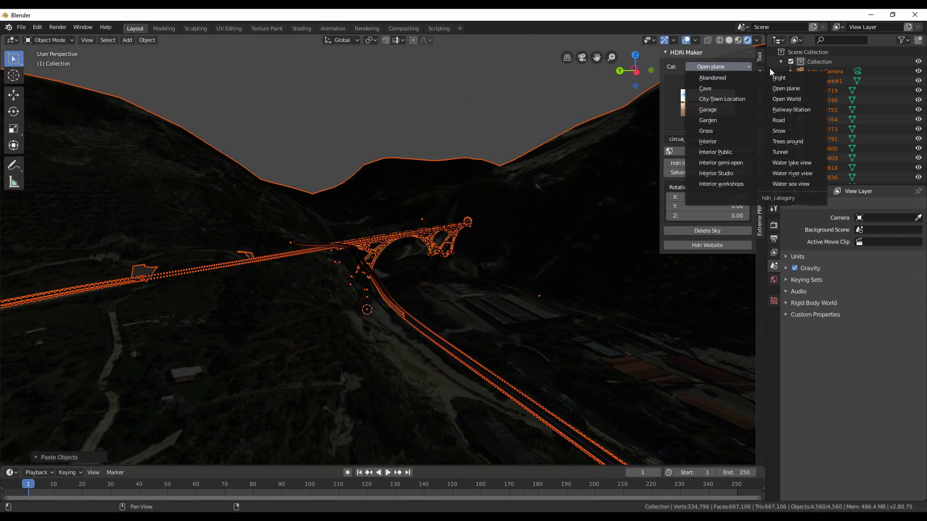
pyautogui.click(792, 98)
pyautogui.click(709, 106)
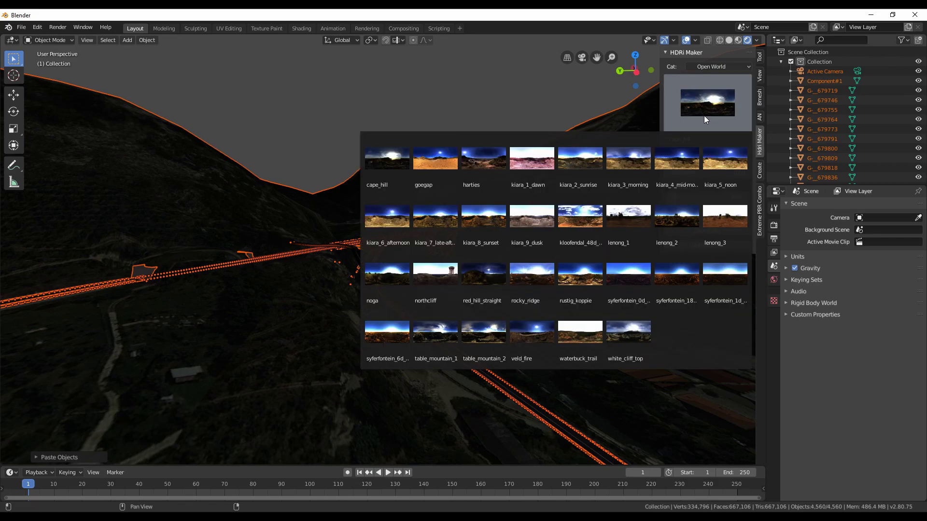
pyautogui.click(708, 155)
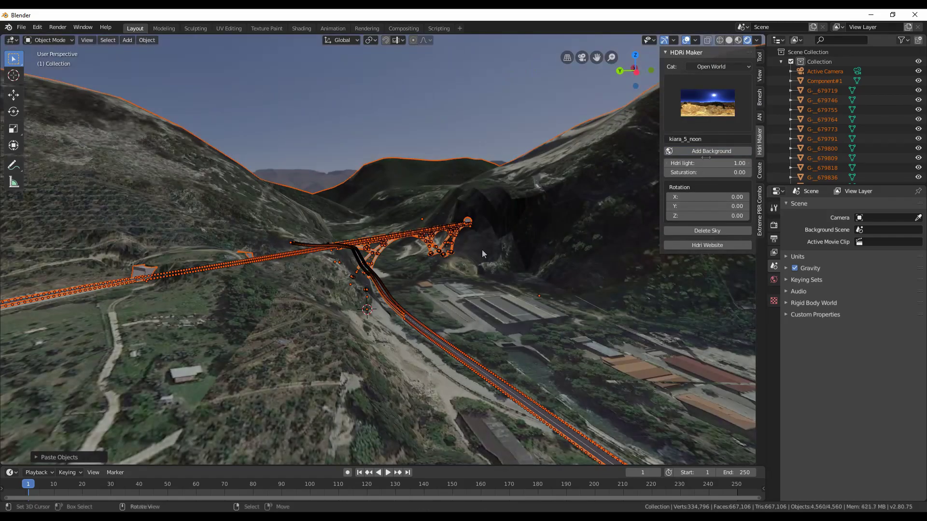
# Deselect all objects and add a Sun light to the scene.
pyautogui.moveTo(482, 251); pyautogui.dragTo(459, 264, button='middle')
pyautogui.hotkey('alt', 'a')
pyautogui.hotkey('shift', 'a')
pyautogui.moveTo(459, 256)
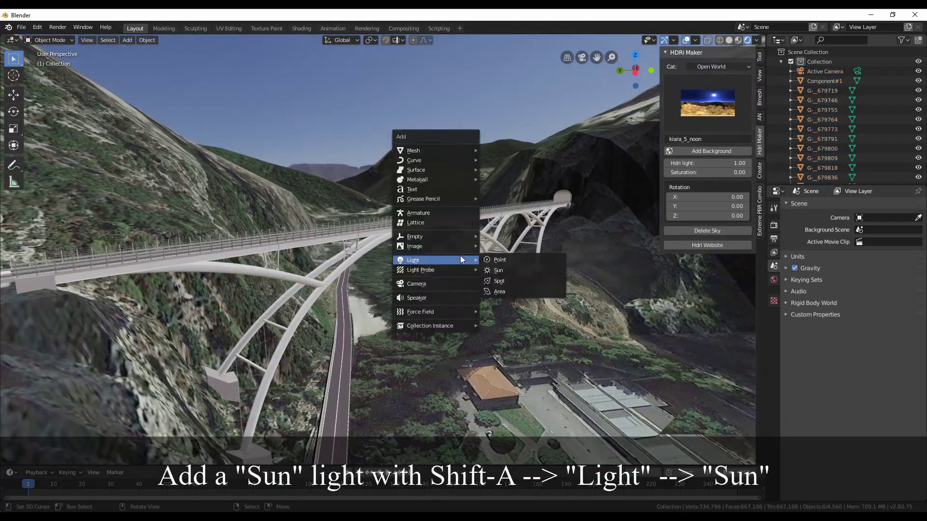
pyautogui.click(501, 272)
# Raise the Sun light about 126 m along the Z axis and rotate it about -20° around the X axis.
pyautogui.press('g')
pyautogui.press('z')
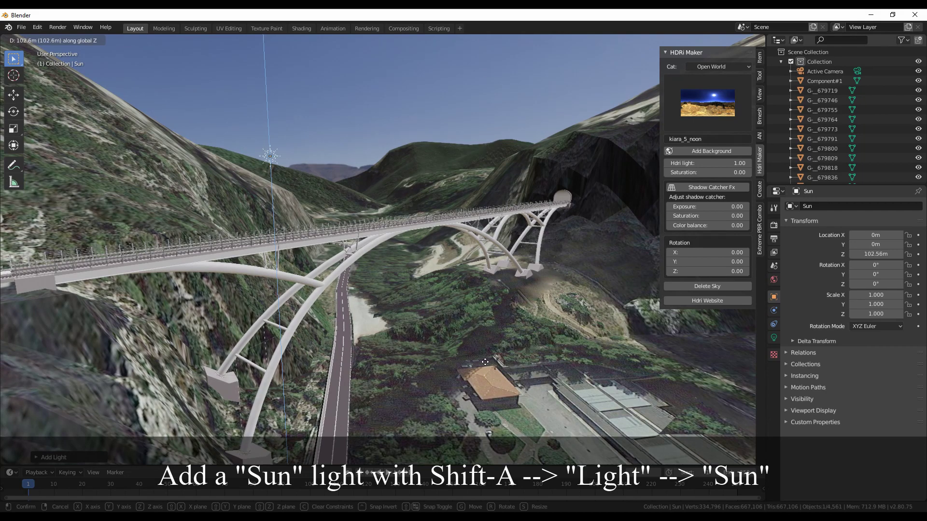
pyautogui.click(509, 353)
pyautogui.press('r')
pyautogui.press('x')
pyautogui.click(396, 361)
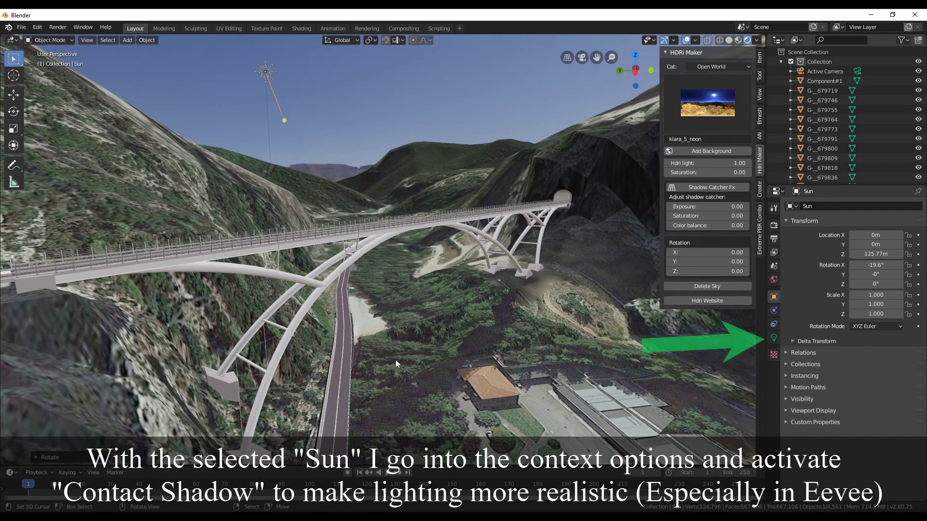
# Enable Contact Shadows for the Sun light.
pyautogui.moveTo(396, 360); pyautogui.dragTo(358, 362, button='middle')
pyautogui.click(774, 338)
pyautogui.scroll(-3, 791, 338)
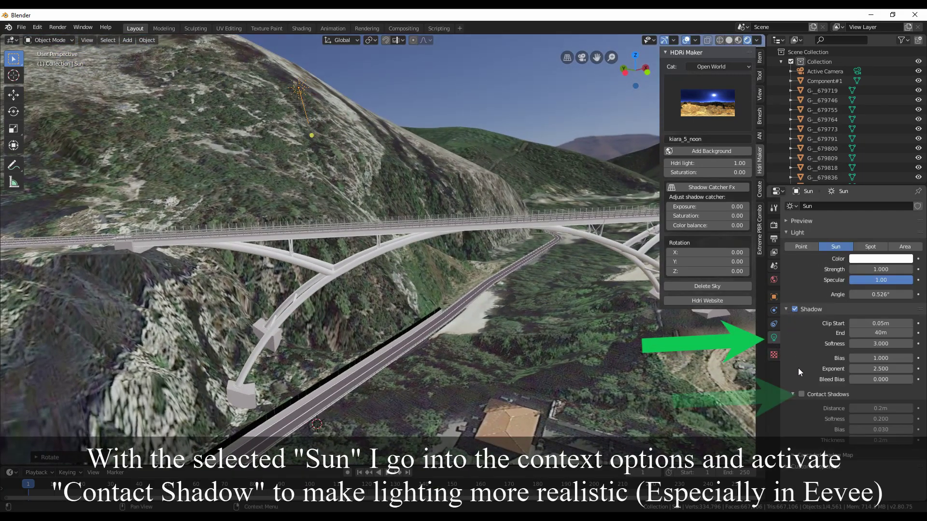
pyautogui.click(802, 393)
# Set the Eevee viewport samples to 128 and enable Ambient Occlusion, Bloom and Screen Space Reflections.
pyautogui.click(774, 225)
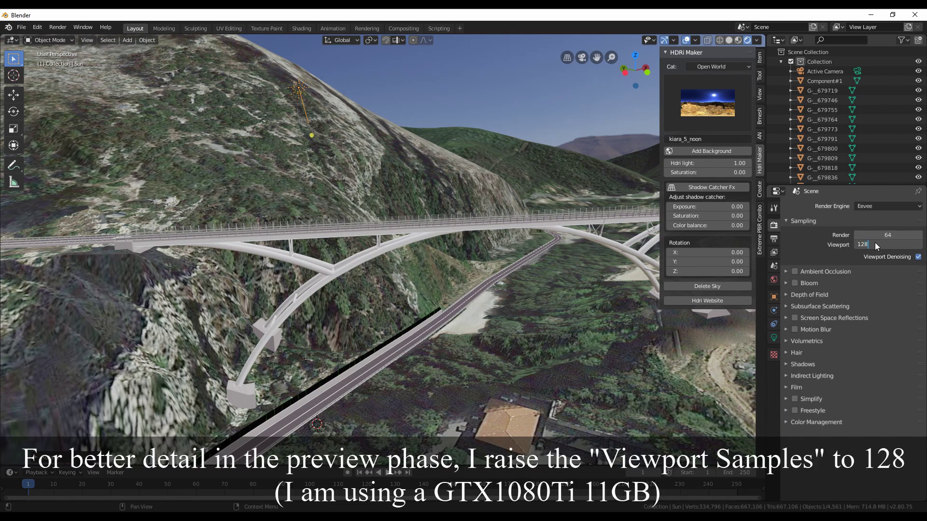
pyautogui.click(794, 272)
pyautogui.click(864, 273)
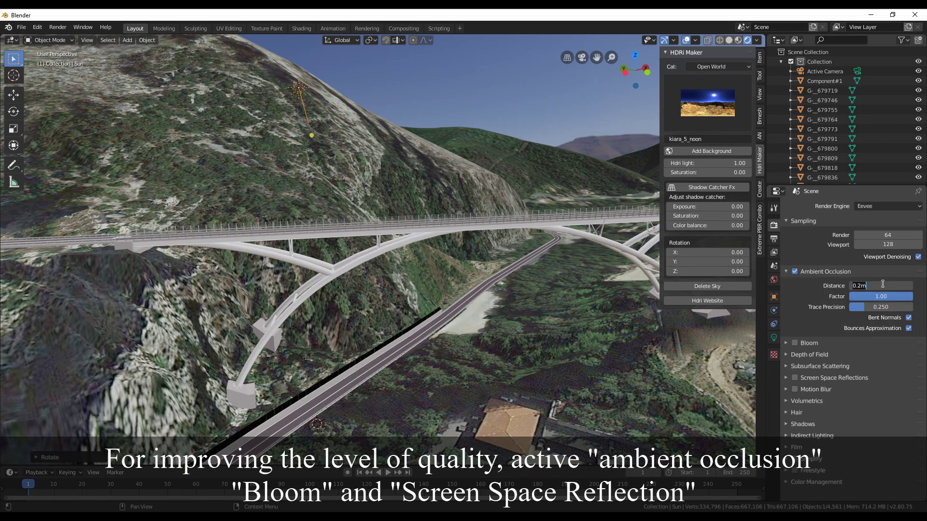
pyautogui.click(795, 343)
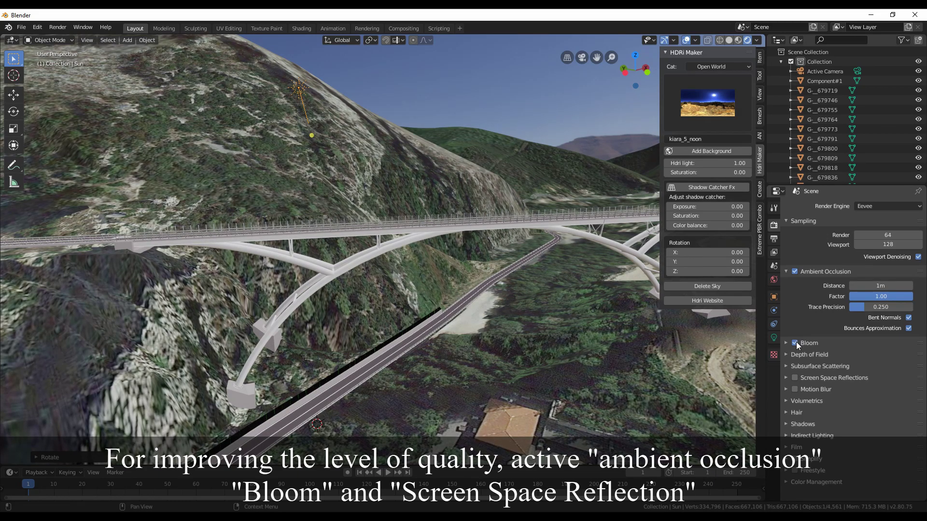
pyautogui.click(794, 378)
pyautogui.click(786, 377)
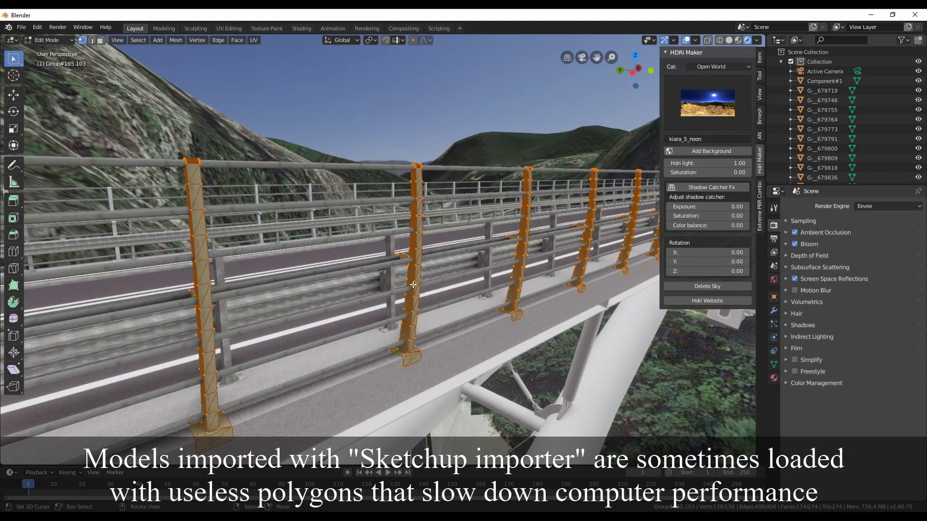
# Load the 1 - Import clean preset in Bmesh Clean for the selected railing posts.
pyautogui.scroll(4, 413, 285)
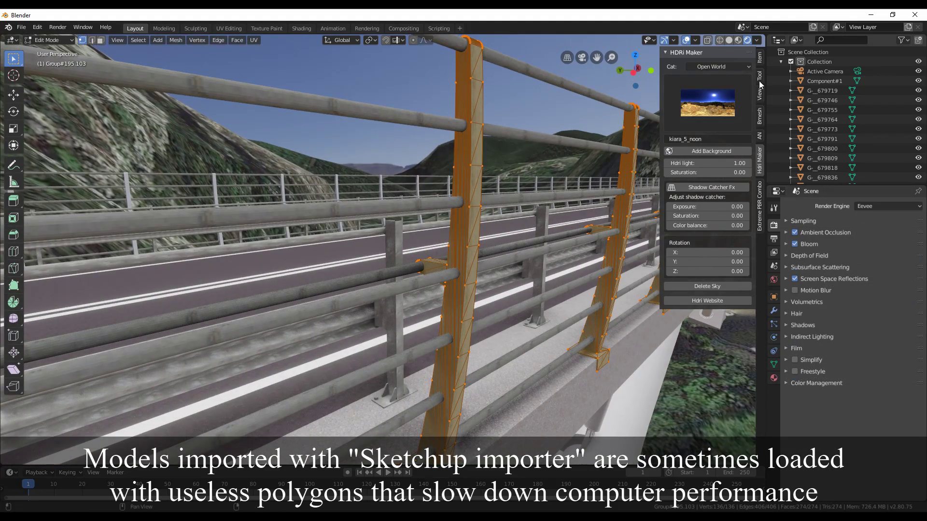
pyautogui.click(760, 108)
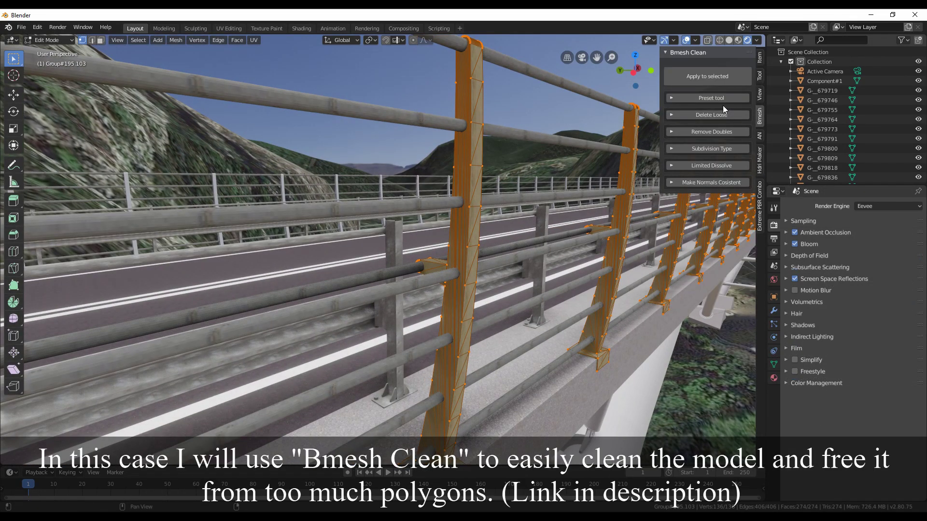
pyautogui.click(711, 98)
pyautogui.click(715, 125)
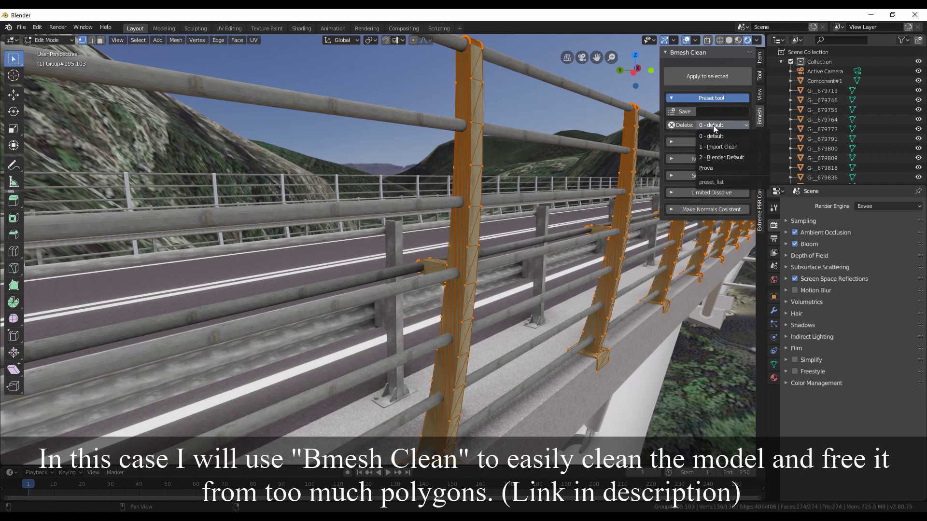
pyautogui.click(727, 147)
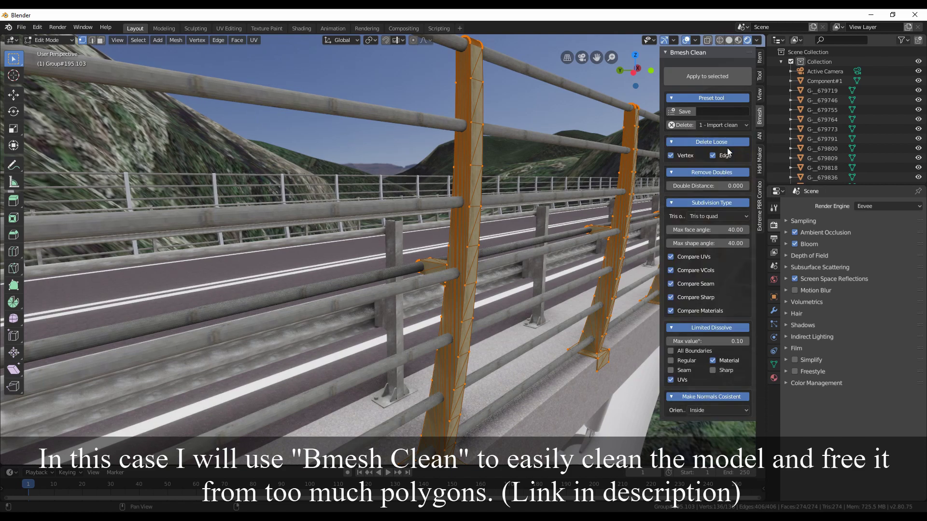
pyautogui.moveTo(487, 296); pyautogui.dragTo(561, 247, button='middle')
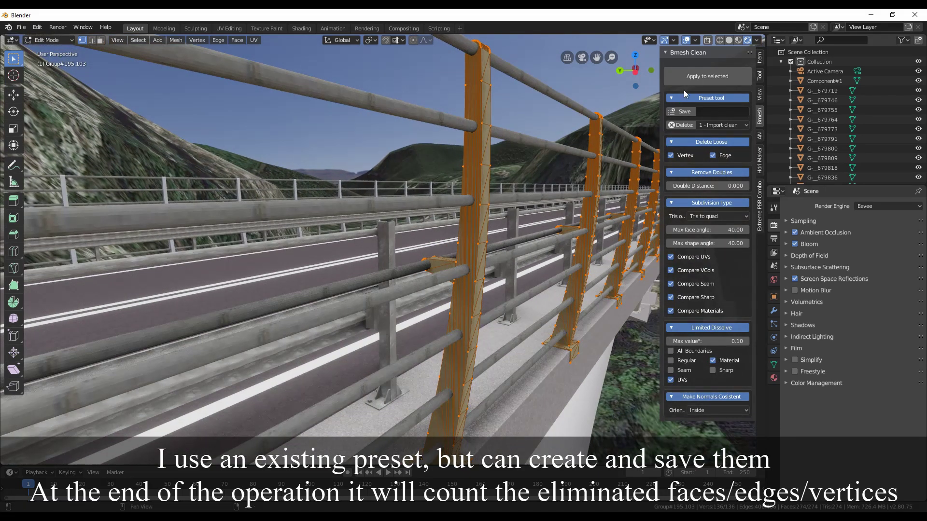
# Apply the Bmesh Clean preset to the selected railing posts and dismiss the resulting count.
pyautogui.click(699, 83)
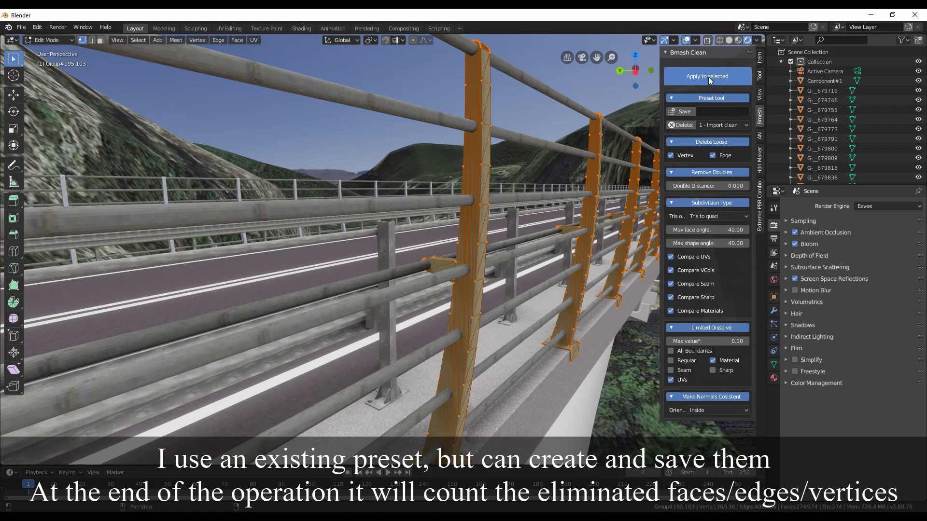
pyautogui.click(488, 294)
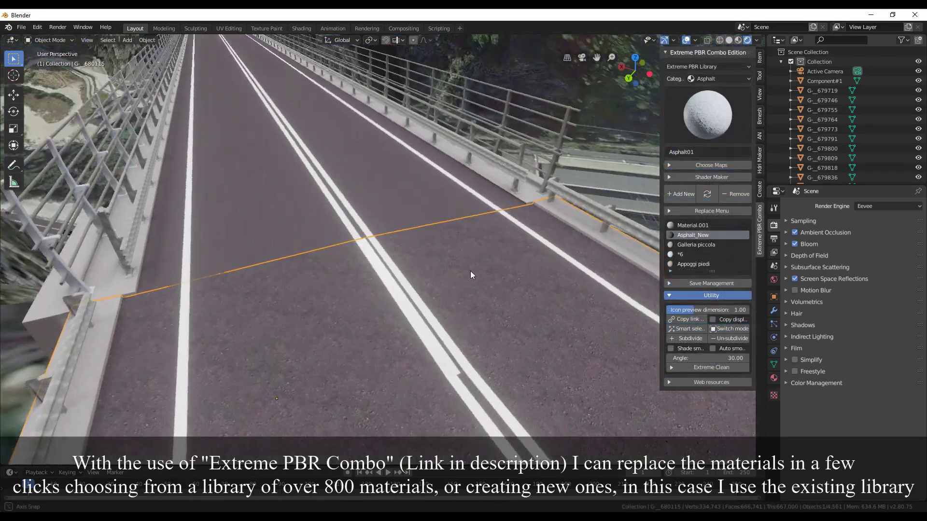
# Replace the road surface's Asphalt_New material with Asphalt10 from the Asphalt category.
pyautogui.moveTo(470, 272); pyautogui.dragTo(508, 264, button='middle')
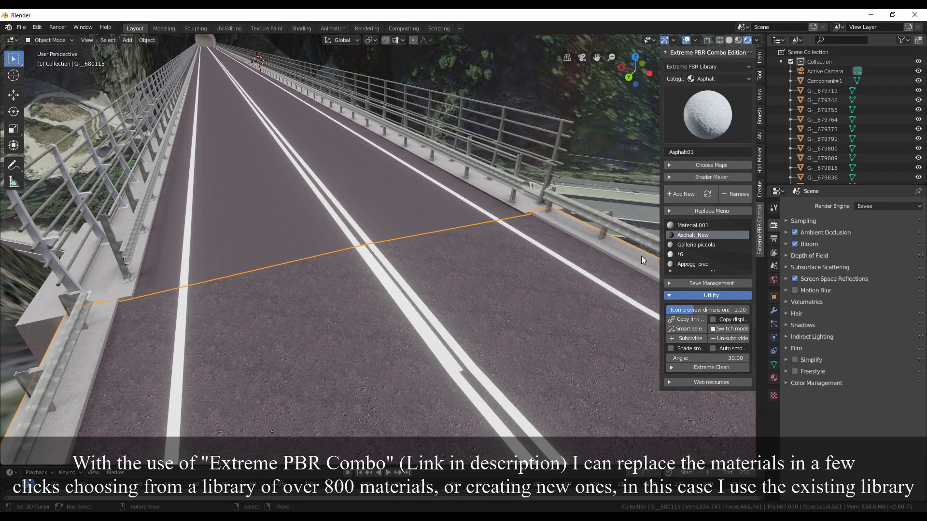
pyautogui.click(705, 122)
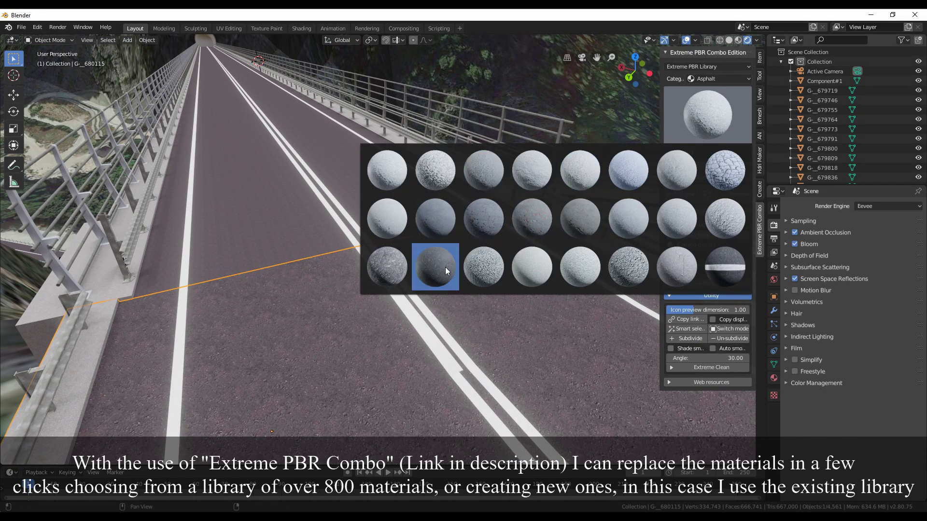
pyautogui.click(437, 221)
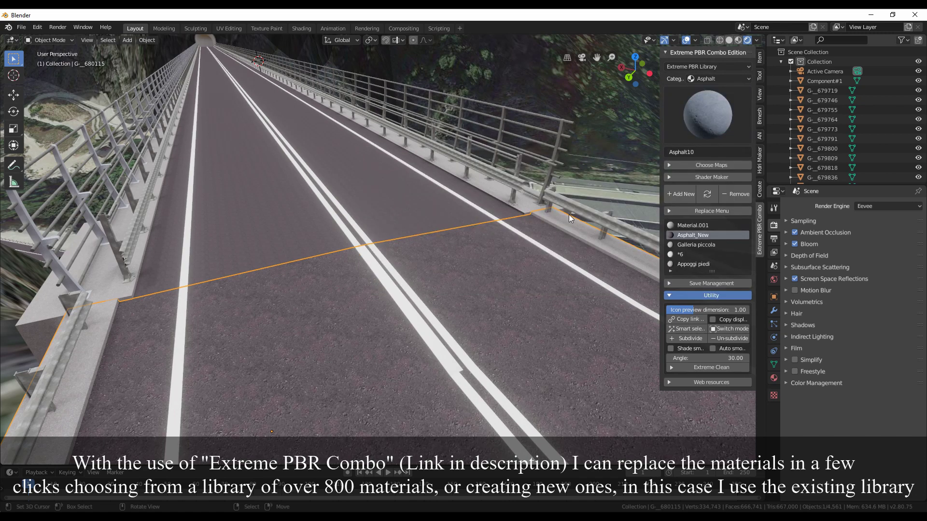
pyautogui.click(708, 195)
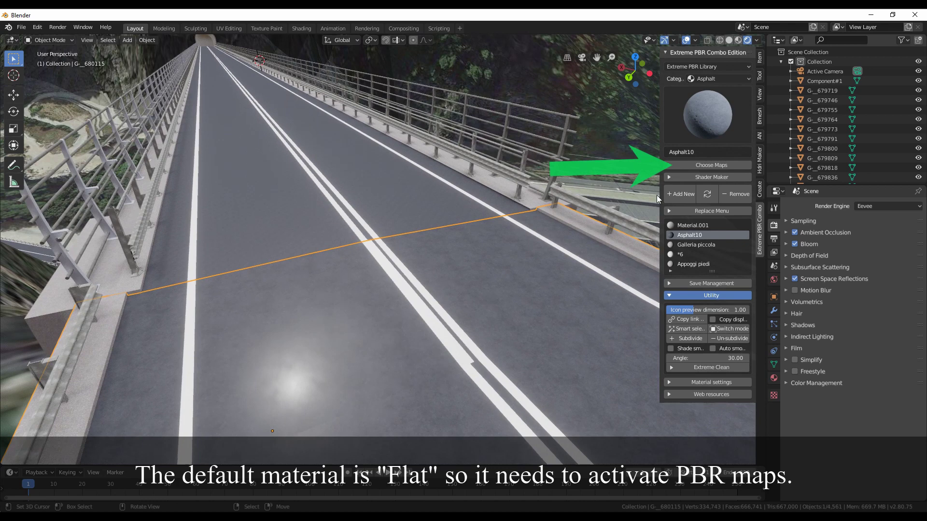
# Enable the Metal, Roughness, Normal and Specular maps for the road's asphalt material.
pyautogui.click(706, 164)
pyautogui.click(692, 199)
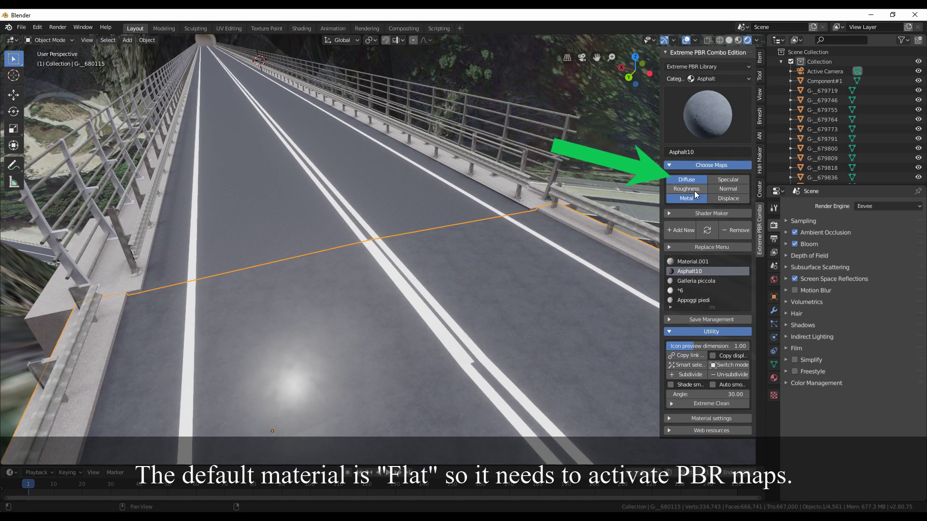
pyautogui.click(694, 190)
pyautogui.click(723, 190)
pyautogui.click(726, 179)
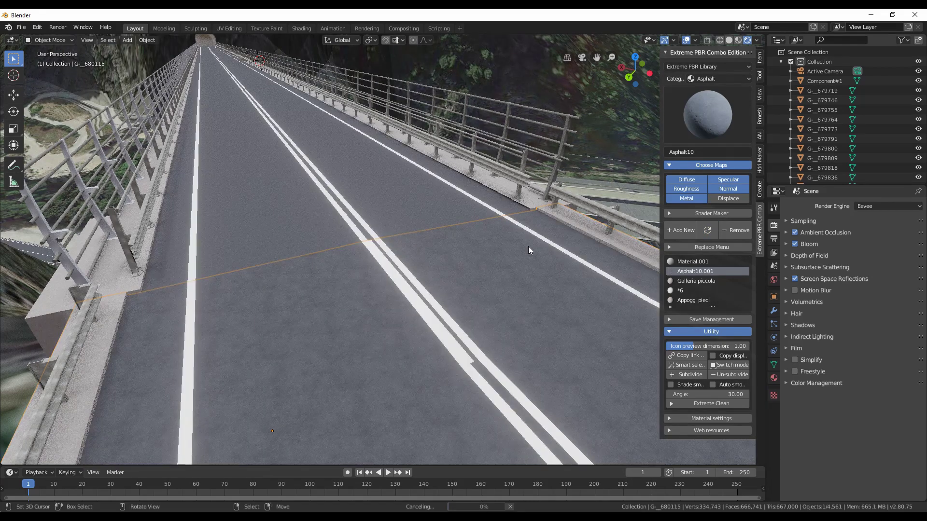
# Remap the UVs of the road's asphalt faces with Cube Projection in Edit Mode.
pyautogui.moveTo(529, 247); pyautogui.dragTo(266, 261, button='middle')
pyautogui.keyDown('shift'); pyautogui.click(266, 261); pyautogui.keyUp('shift')
pyautogui.press('Tab')
pyautogui.press('u')
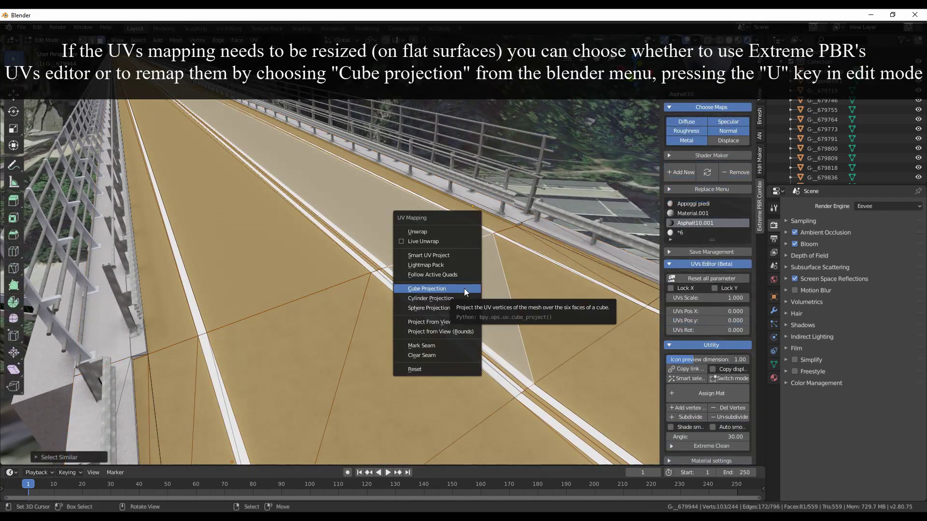
pyautogui.click(464, 287)
pyautogui.moveTo(490, 296); pyautogui.dragTo(486, 297, button='middle')
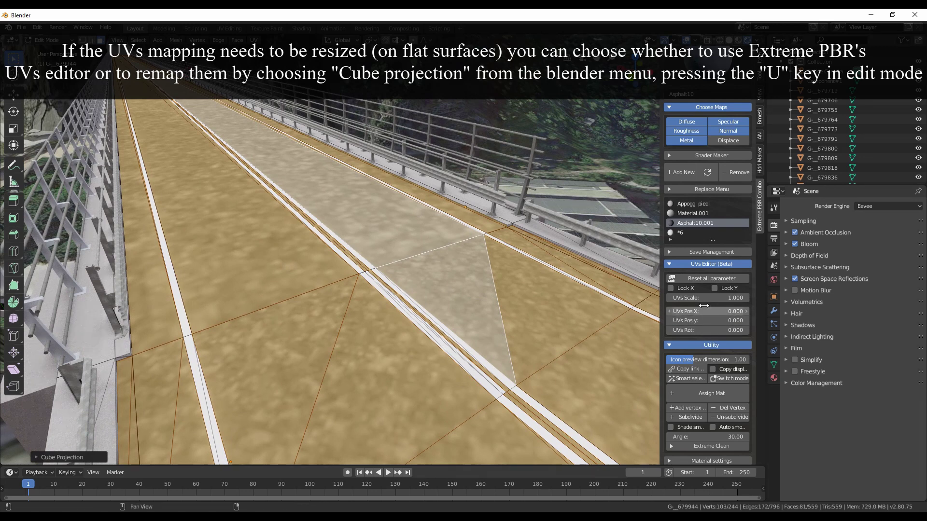
# Rescale the asphalt texture on the road faces through the Cube Projection settings.
pyautogui.moveTo(703, 298); pyautogui.dragTo(724, 299)
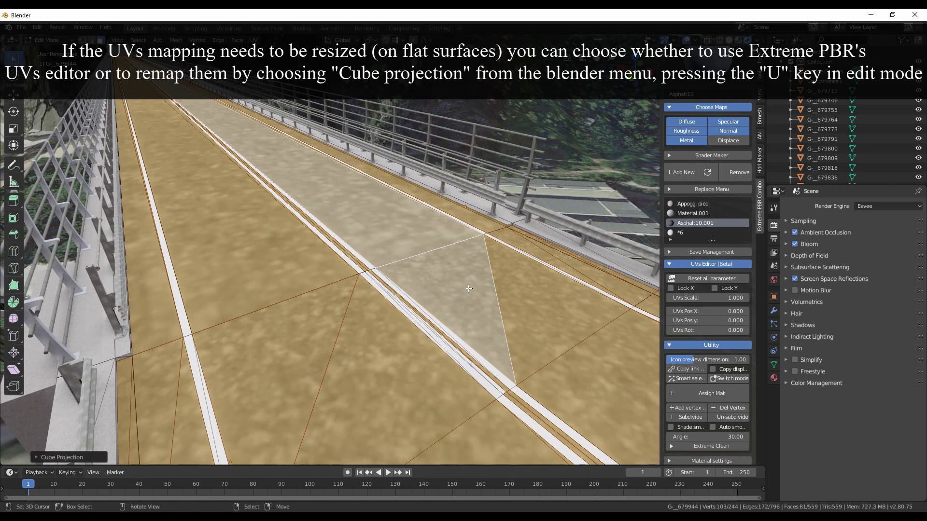
pyautogui.click(83, 458)
pyautogui.moveTo(129, 422); pyautogui.dragTo(137, 422)
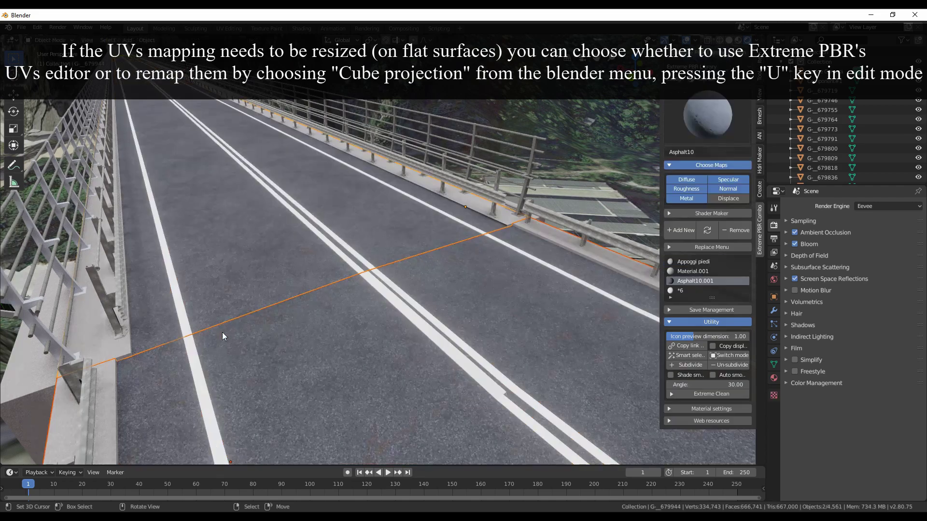
# Replace the Appoggi piedi material of the block at the bridge end with the concrete material from the Concrete category.
pyautogui.moveTo(319, 376); pyautogui.dragTo(446, 300, button='middle')
pyautogui.click(446, 305)
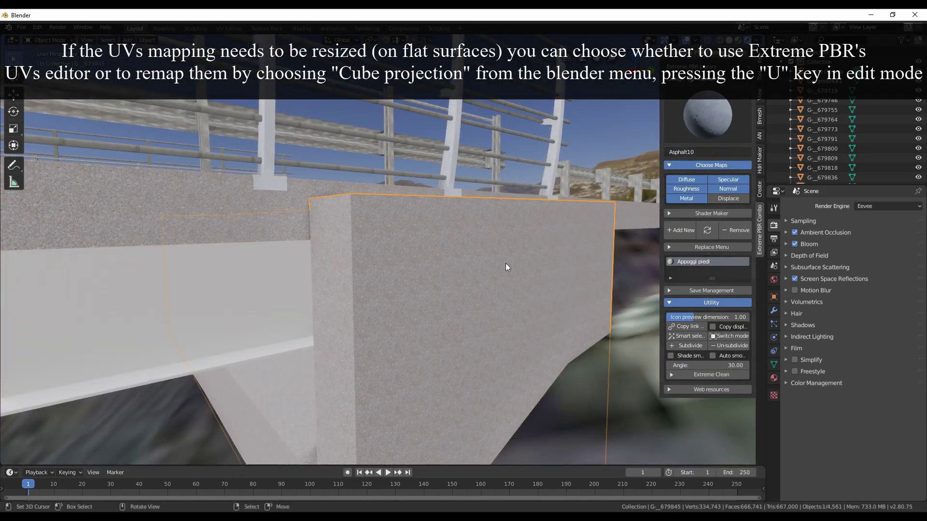
pyautogui.click(731, 79)
pyautogui.click(469, 135)
pyautogui.click(698, 111)
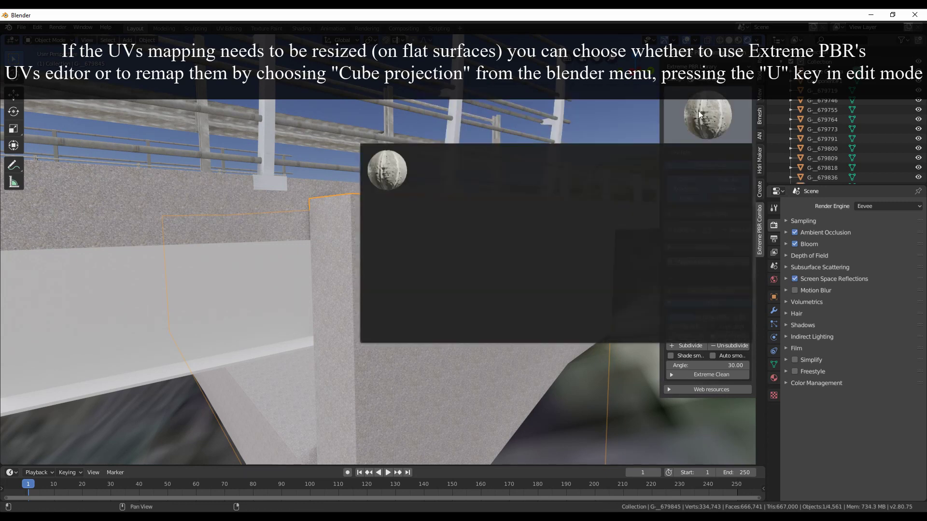
pyautogui.click(398, 176)
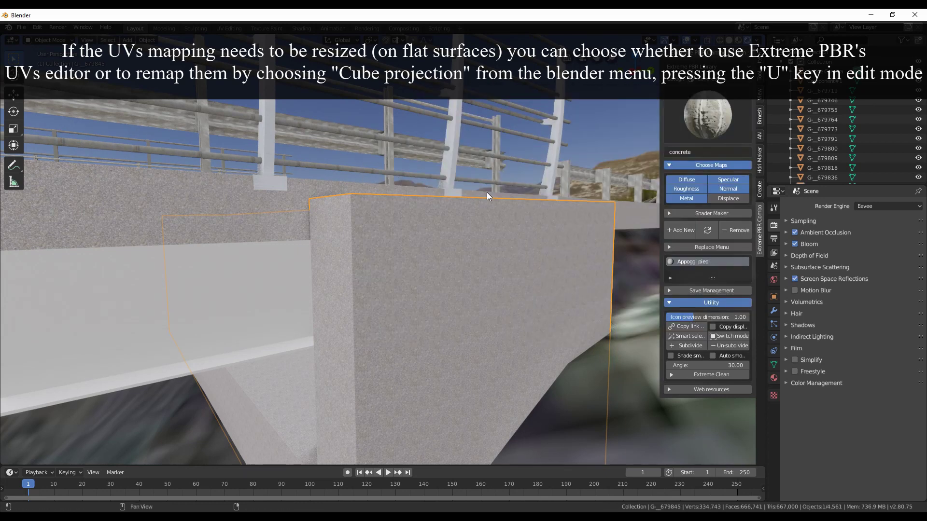
pyautogui.click(709, 233)
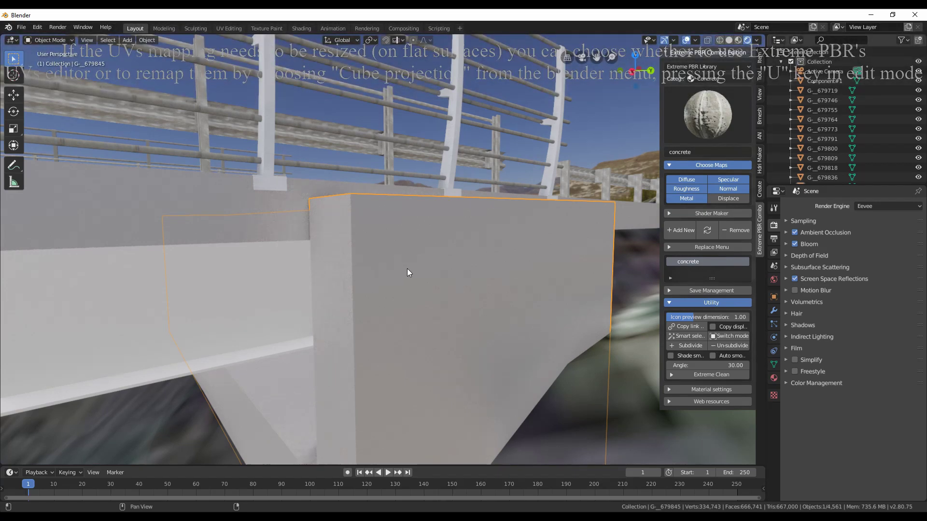
pyautogui.click(707, 231)
pyautogui.moveTo(409, 255); pyautogui.dragTo(418, 279, button='middle')
# Replace the block's material with Concrete15 from the Concrete category.
pyautogui.click(703, 112)
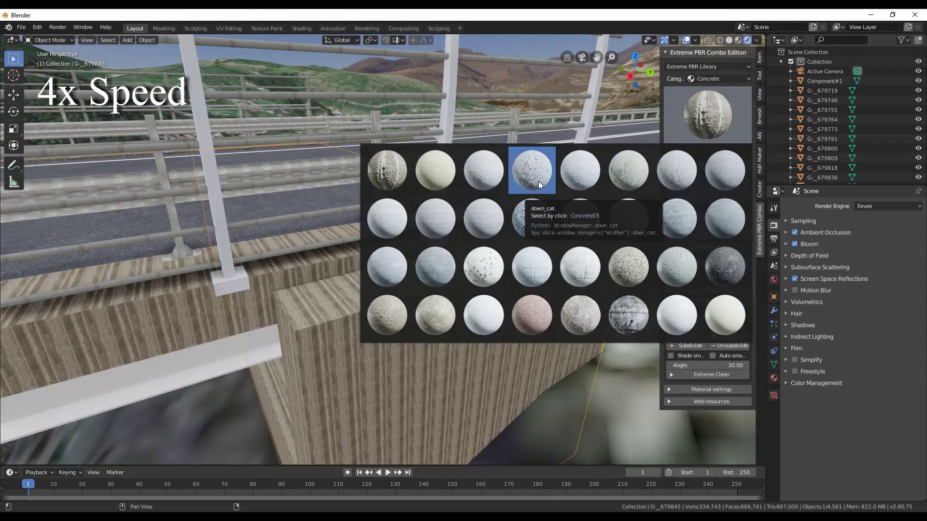
pyautogui.click(718, 217)
pyautogui.click(705, 233)
# Set the UV scale of the concrete block's faces to about 10.77 in Edit Mode.
pyautogui.moveTo(459, 331); pyautogui.dragTo(377, 275, button='middle')
pyautogui.press('Tab')
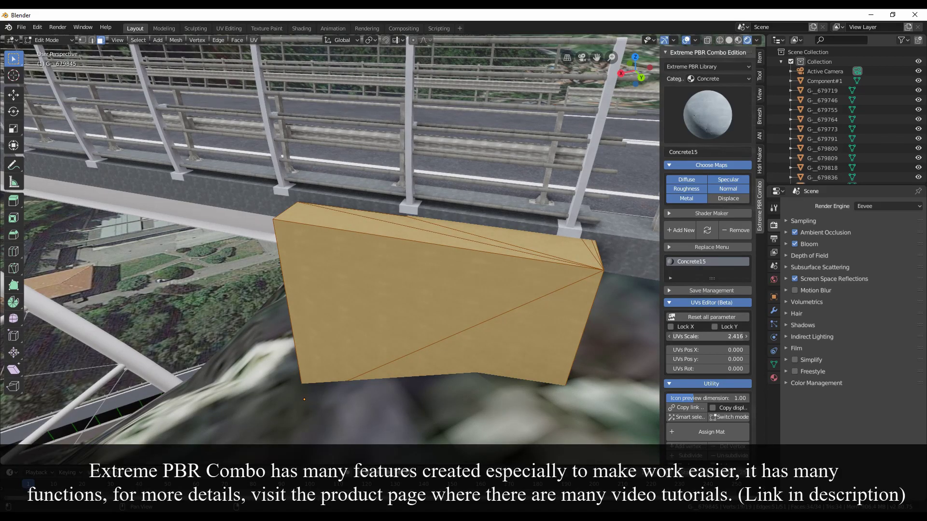
pyautogui.moveTo(707, 336); pyautogui.dragTo(712, 337)
pyautogui.moveTo(577, 352); pyautogui.dragTo(637, 332, button='middle')
pyautogui.moveTo(708, 336); pyautogui.dragTo(711, 337)
pyautogui.press('Tab')
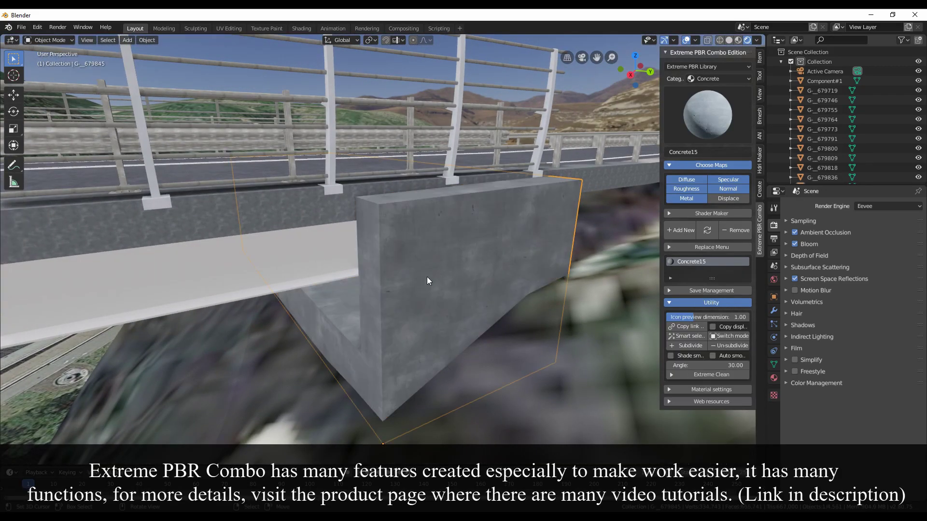
# Select the Concrete15 faces of the bridge curb, reset their UV parameters and adjust their UV scale.
pyautogui.keyDown('shift'); pyautogui.moveTo(427, 277); pyautogui.dragTo(474, 275, button='middle'); pyautogui.keyUp('shift')
pyautogui.click(311, 208)
pyautogui.press('Tab')
pyautogui.click(311, 210)
pyautogui.scroll(-4, 693, 378)
pyautogui.click(692, 363)
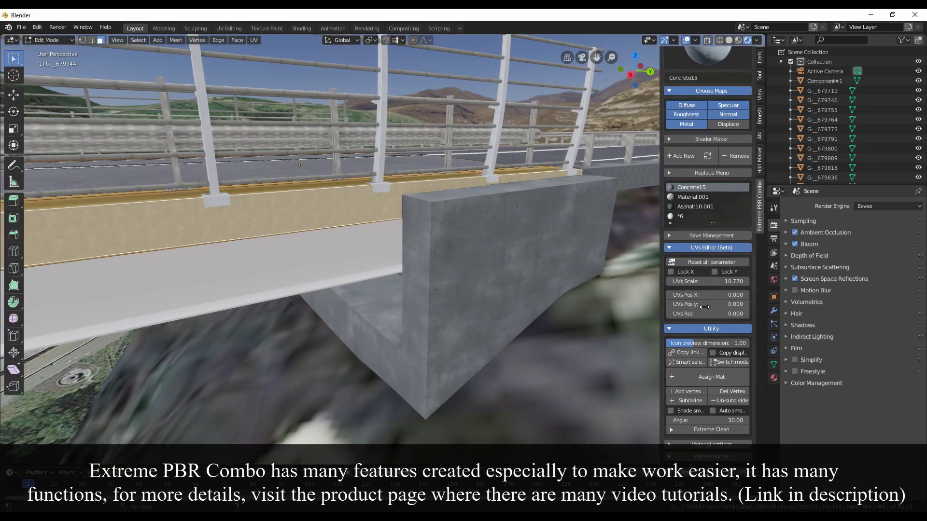
pyautogui.click(685, 264)
pyautogui.moveTo(693, 281); pyautogui.dragTo(712, 281)
pyautogui.press('Tab')
# Select the guardrail with its posts and replace the Gr material with Galvanized_steel_01 from the Metal - 2 category.
pyautogui.moveTo(444, 241); pyautogui.dragTo(424, 258, button='middle')
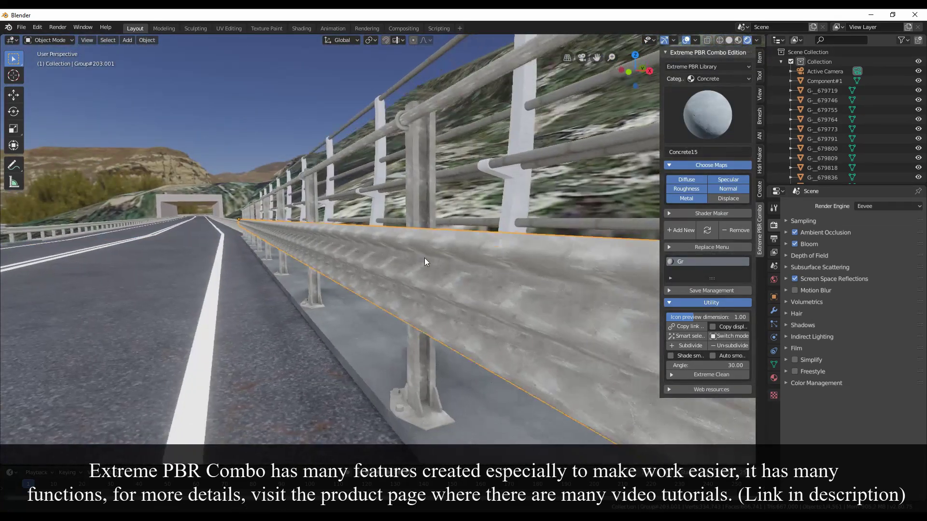
pyautogui.click(424, 257)
pyautogui.click(719, 79)
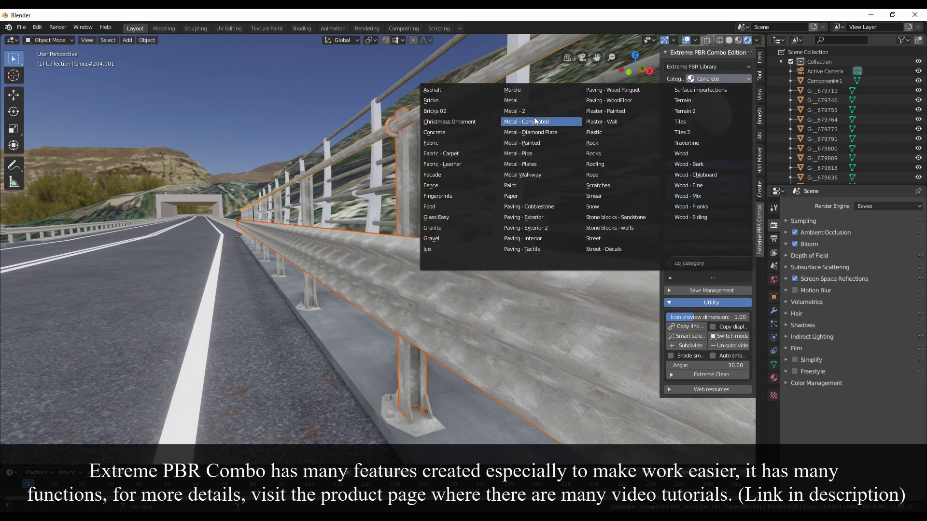
pyautogui.click(534, 111)
pyautogui.click(718, 79)
pyautogui.click(518, 112)
pyautogui.click(707, 129)
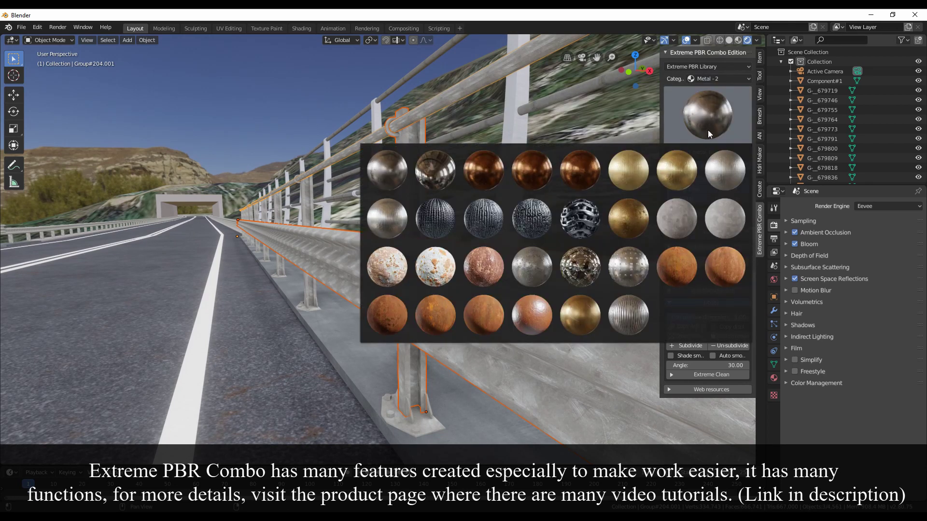
pyautogui.click(717, 221)
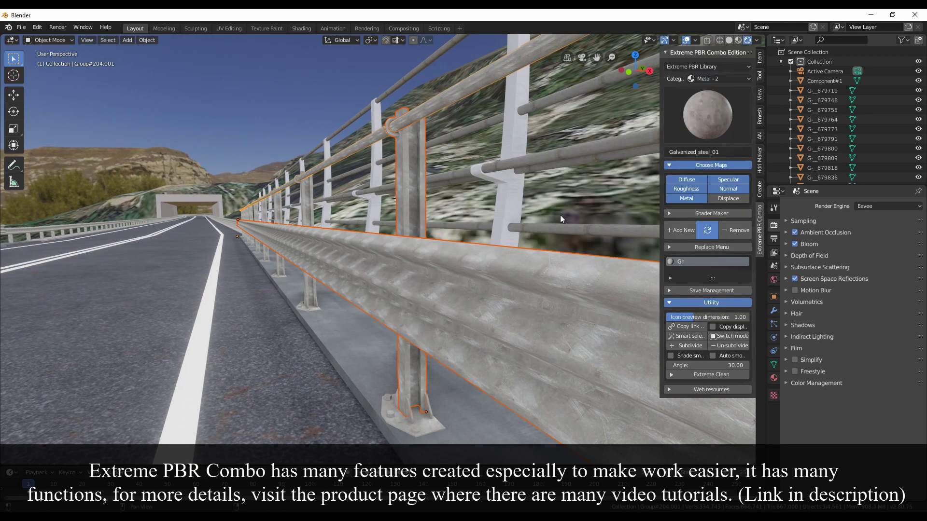
pyautogui.moveTo(419, 312); pyautogui.dragTo(455, 310, button='middle')
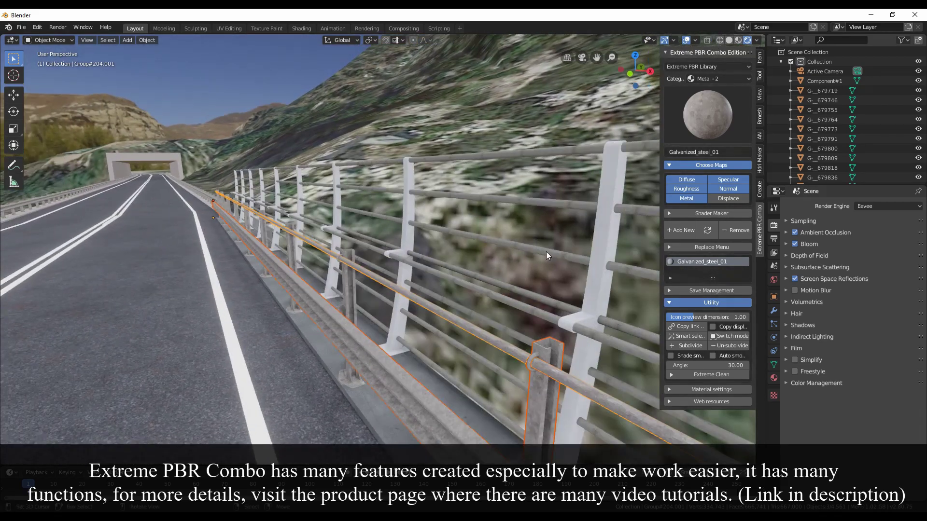
# Select the inclined white railing post beside the guardrail.
pyautogui.click(546, 251)
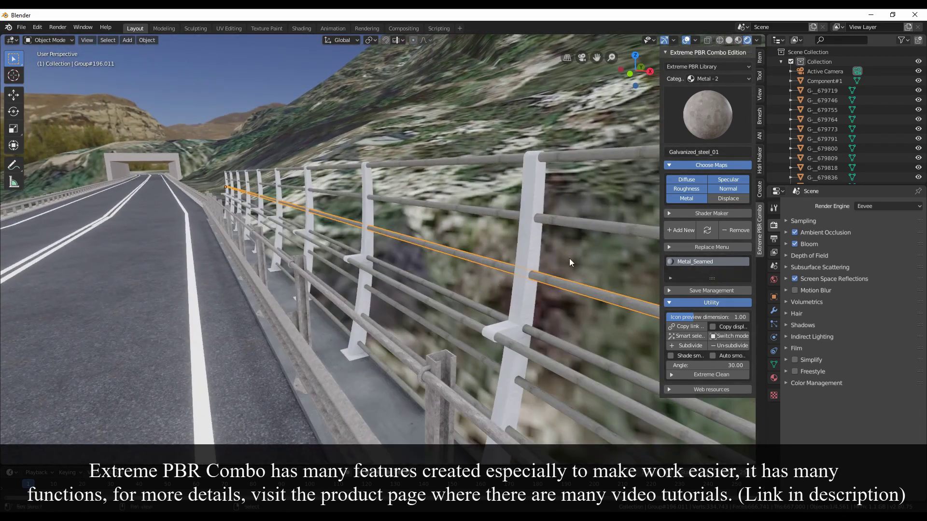
pyautogui.click(537, 244)
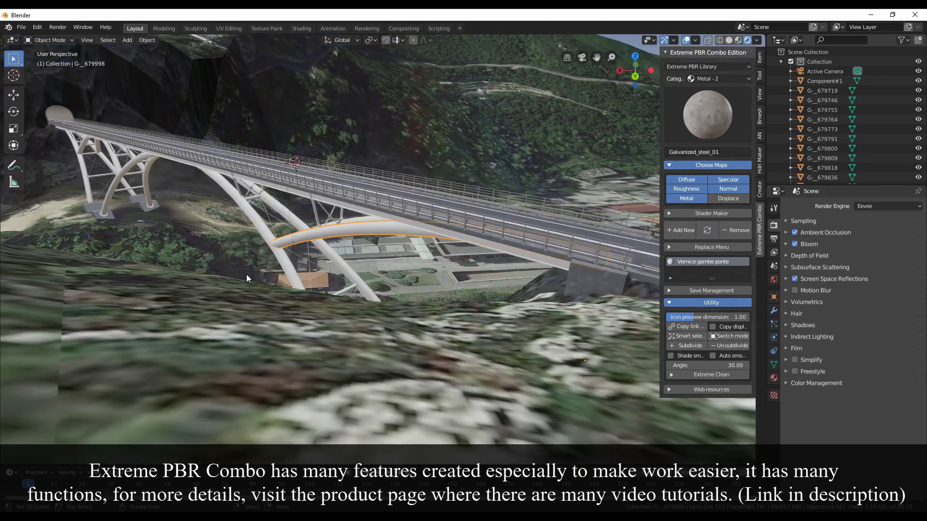
# Select the bridge's main arch and replace its Vernice gambe ponte material with a new Pbr material from Shader Maker.
pyautogui.moveTo(246, 274); pyautogui.dragTo(384, 247, button='middle')
pyautogui.moveTo(319, 280); pyautogui.dragTo(352, 281, button='middle')
pyautogui.rightClick(352, 285)
pyautogui.click(709, 165)
pyautogui.click(710, 177)
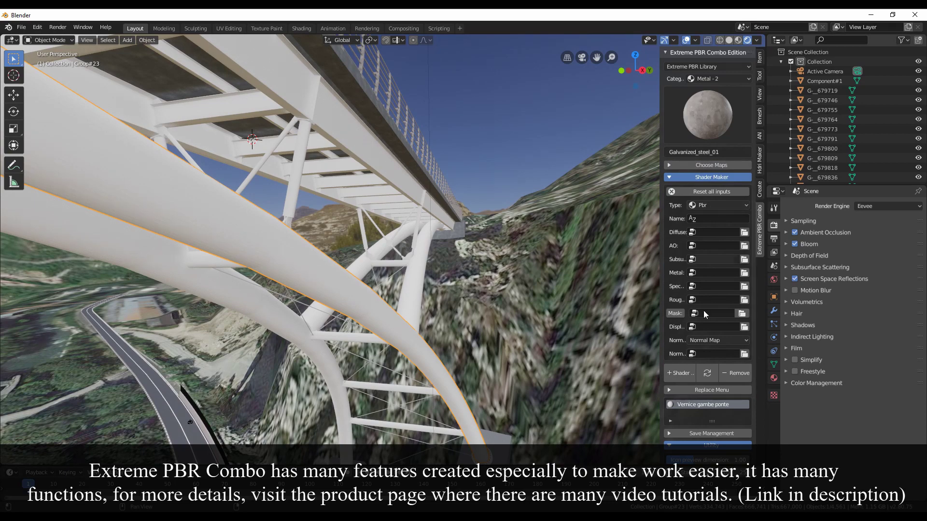
pyautogui.click(707, 373)
pyautogui.click(695, 176)
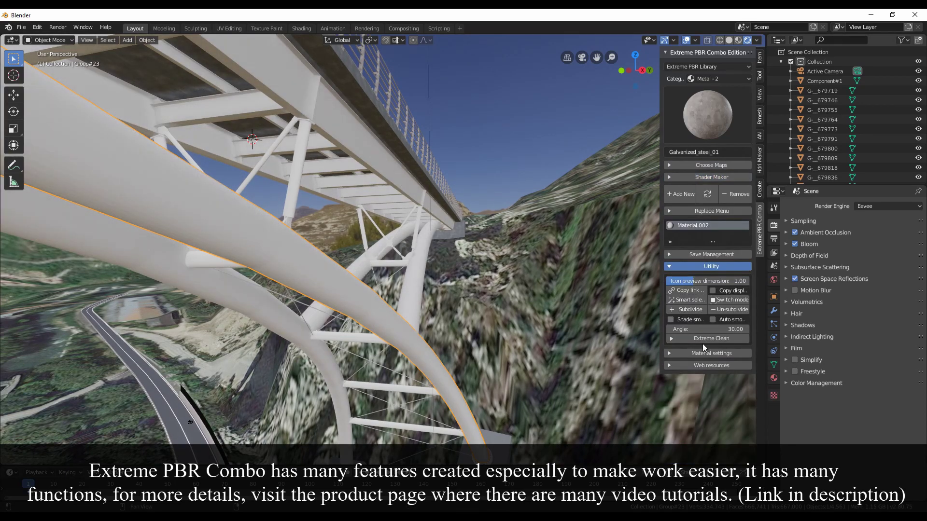
# Set the arch material's colour to white, its Specular to 1.00 and its Roughness to 0.00.
pyautogui.click(703, 352)
pyautogui.click(704, 366)
pyautogui.moveTo(707, 278); pyautogui.dragTo(724, 278)
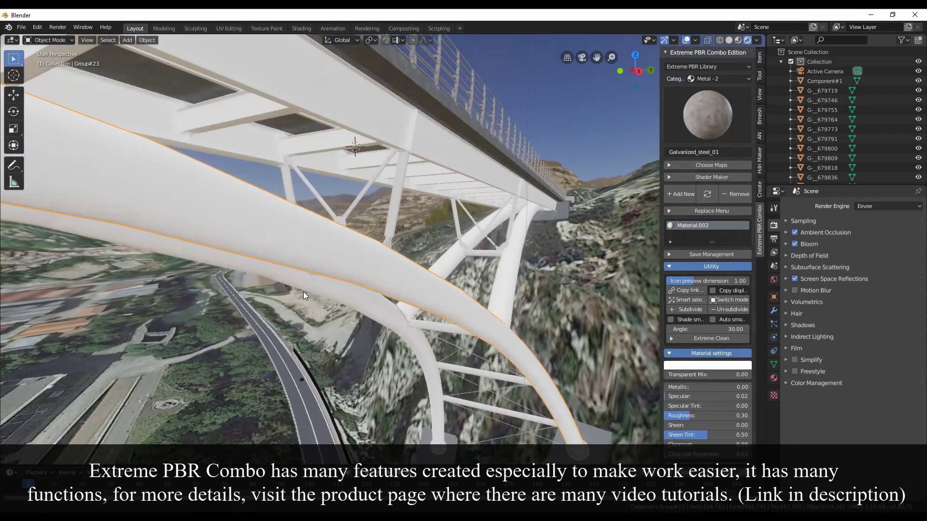
pyautogui.moveTo(668, 387); pyautogui.dragTo(748, 387)
pyautogui.moveTo(531, 338); pyautogui.dragTo(483, 367, button='middle')
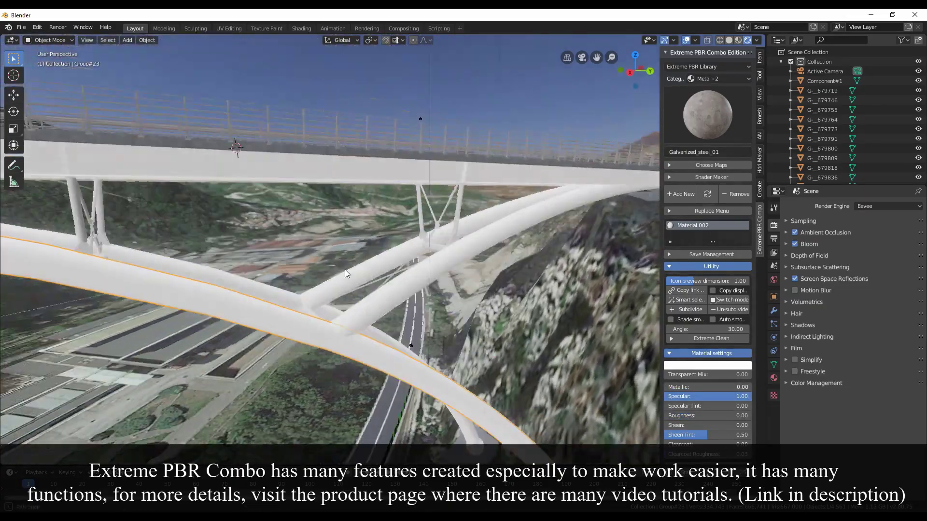
# Replace the material of the footings under the arch legs with Concrete15 from the Concrete category.
pyautogui.moveTo(344, 269); pyautogui.dragTo(323, 370, button='middle')
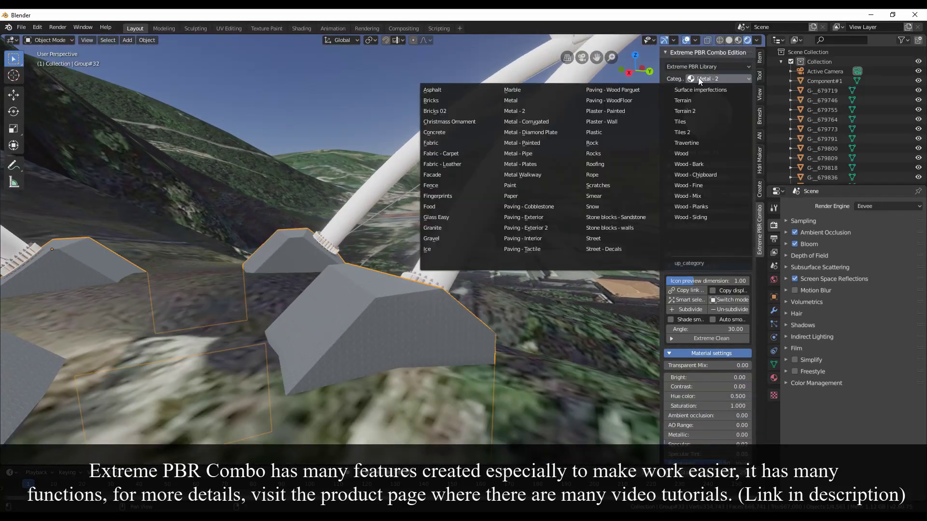
pyautogui.click(445, 135)
pyautogui.click(707, 116)
pyautogui.click(711, 80)
pyautogui.click(708, 116)
pyautogui.click(703, 201)
pyautogui.click(699, 167)
pyautogui.click(699, 167)
pyautogui.click(701, 193)
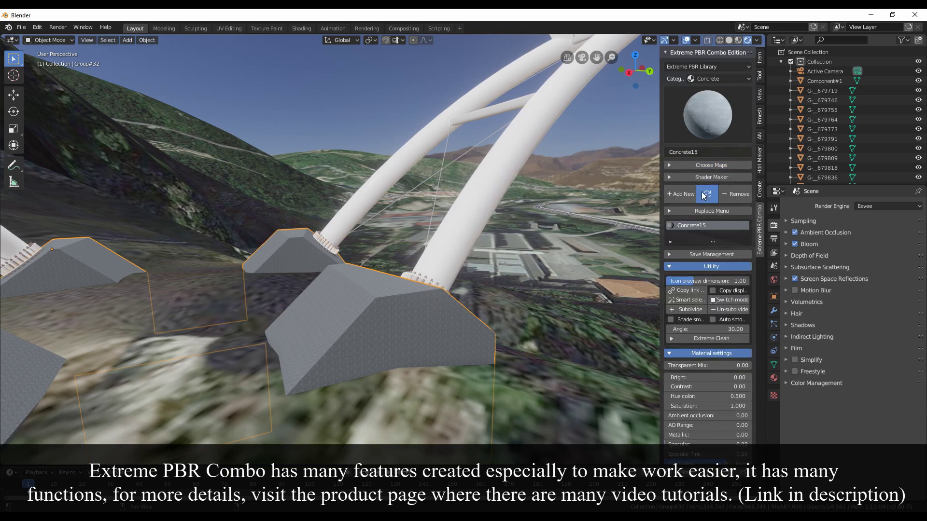
# Examine the concrete texture on the footing faces up close in Edit Mode.
pyautogui.keyDown('shift'); pyautogui.moveTo(393, 356); pyautogui.dragTo(417, 315, button='middle'); pyautogui.keyUp('shift')
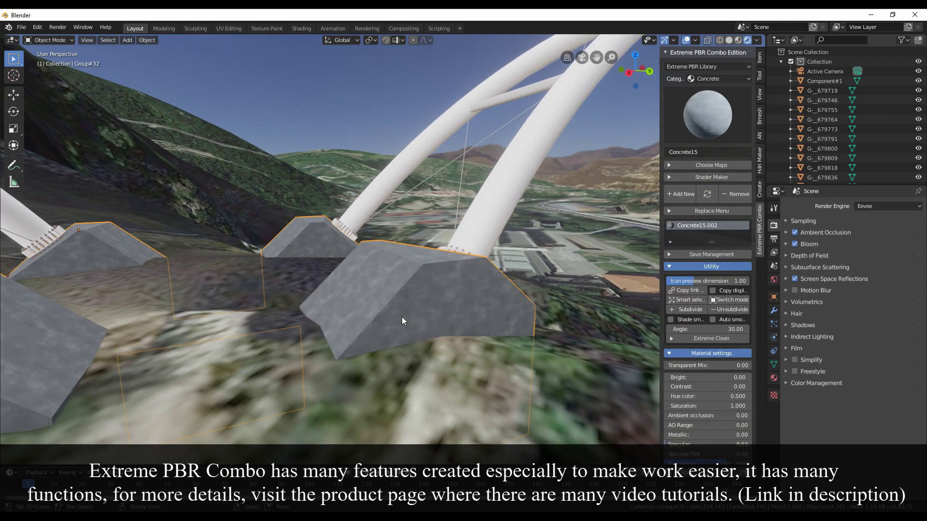
pyautogui.keyDown('shift'); pyautogui.moveTo(402, 316); pyautogui.dragTo(455, 308, button='middle'); pyautogui.keyUp('shift')
pyautogui.scroll(4, 487, 287)
pyautogui.keyDown('shift'); pyautogui.moveTo(498, 280); pyautogui.dragTo(474, 304, button='middle'); pyautogui.keyUp('shift')
pyautogui.press('Tab')
pyautogui.rightClick(438, 293)
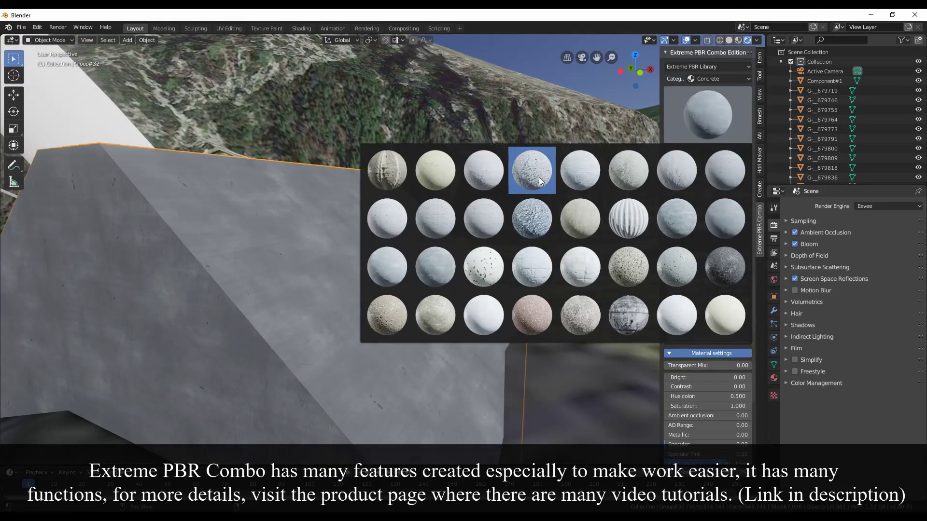
pyautogui.click(540, 181)
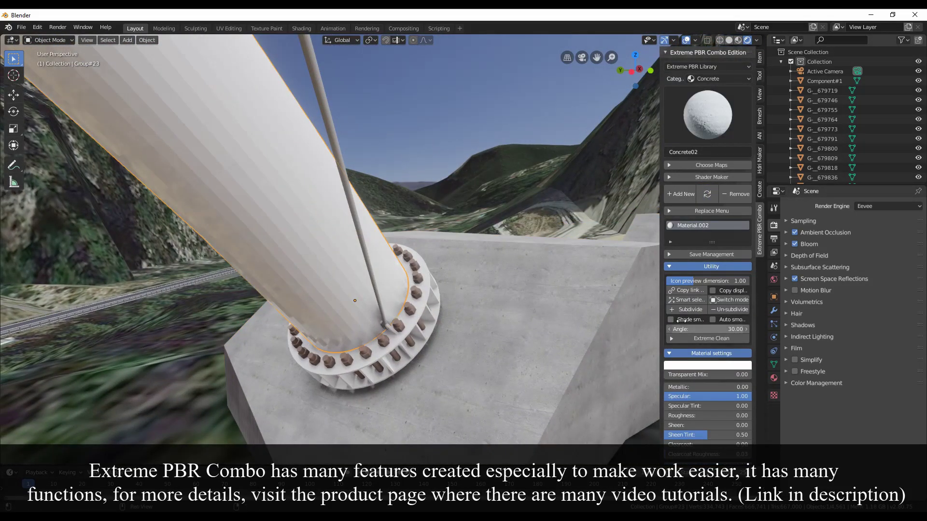
# Turn on smooth shading for the white arch leg above the footing.
pyautogui.click(670, 320)
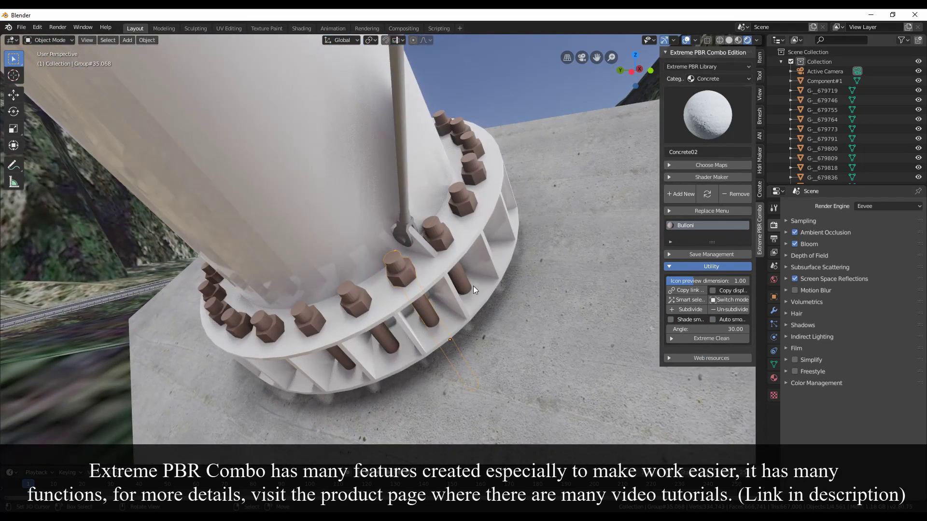
# Replace the flange bolts' Bulloni material with Metal23 from the Metal category and map their UVs with Cube Projection.
pyautogui.click(719, 78)
pyautogui.click(682, 98)
pyautogui.click(695, 108)
pyautogui.click(680, 246)
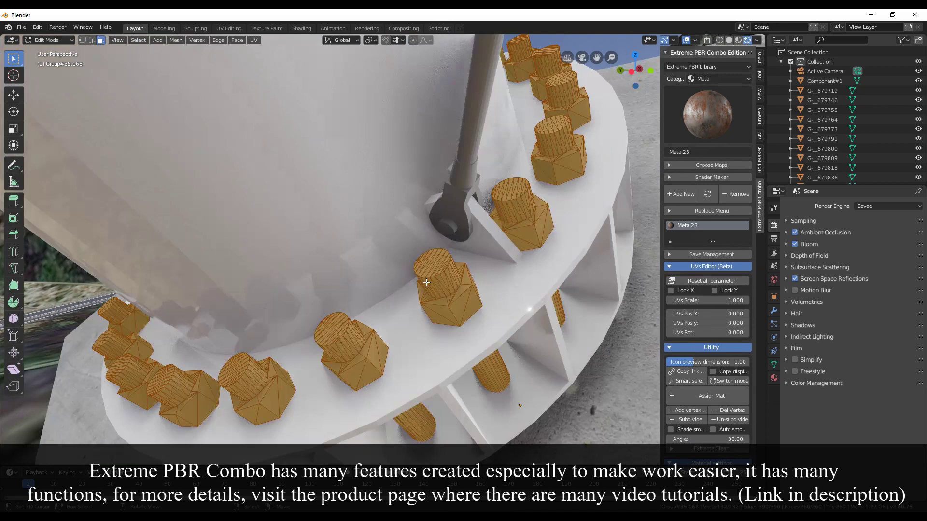
pyautogui.press('u')
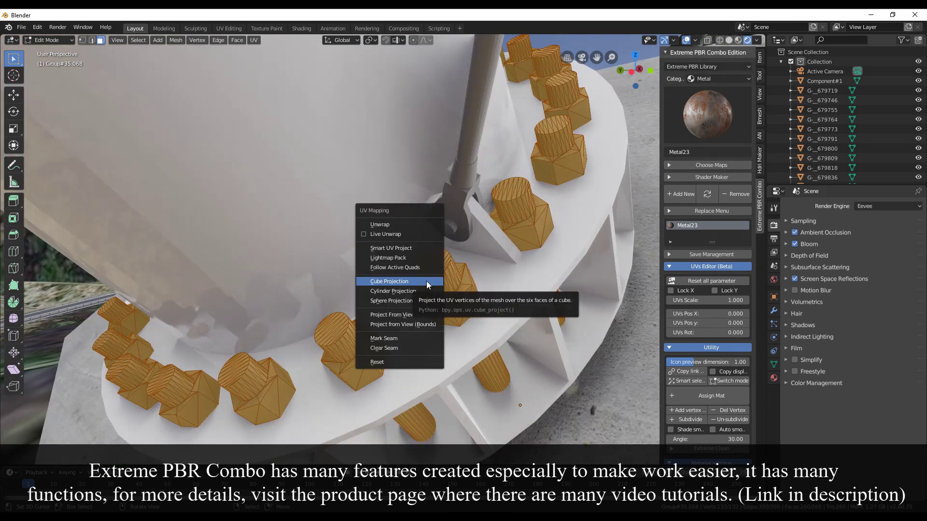
pyautogui.click(427, 282)
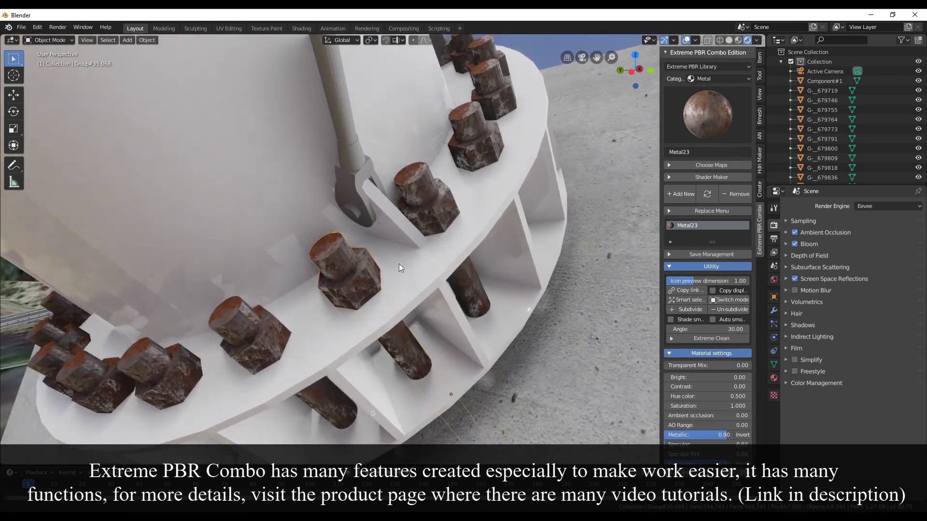
pyautogui.click(345, 273)
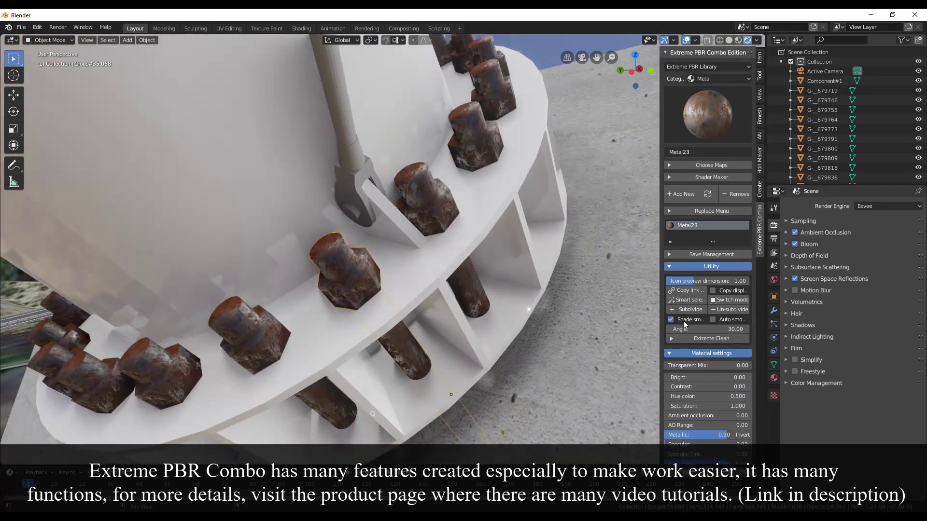
# Clean the bolts' mesh with Bmesh Clean using Tris to quad, dismiss the result count and check the mesh in Edit Mode.
pyautogui.click(760, 115)
pyautogui.click(707, 76)
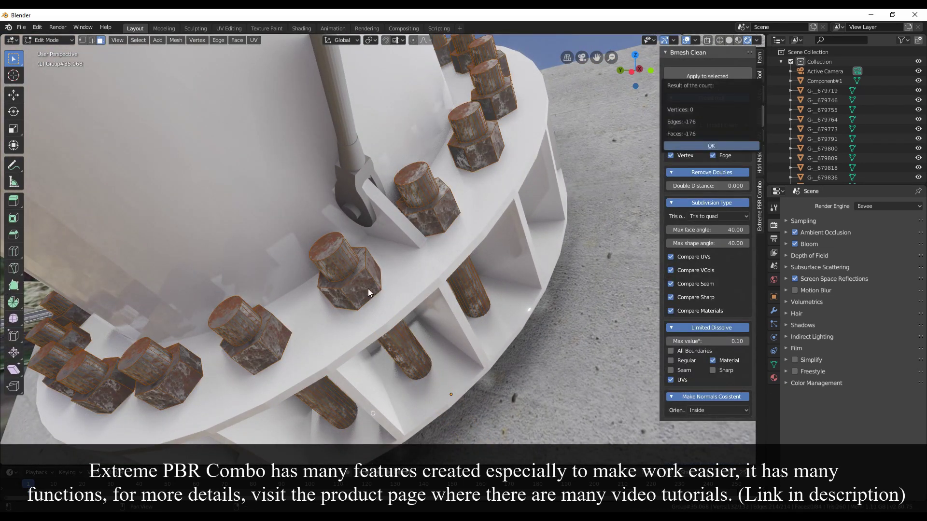
pyautogui.click(709, 145)
pyautogui.click(712, 143)
pyautogui.click(759, 207)
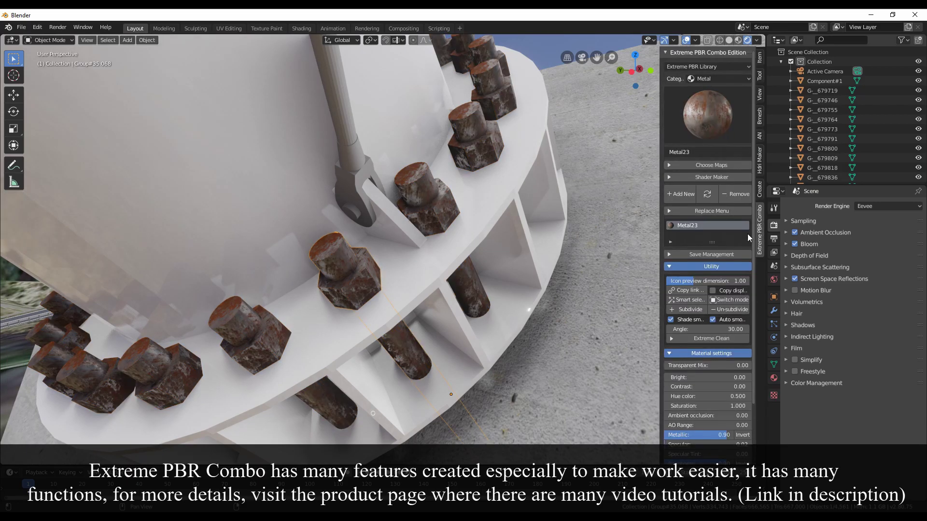
pyautogui.press('Tab')
pyautogui.press('Tab')
# Set the sky's Z rotation to 12.42 in HDRi Maker and add the syferfontein_18d_clear background.
pyautogui.scroll(-8, 391, 210)
pyautogui.moveTo(425, 207); pyautogui.dragTo(548, 221, button='middle')
pyautogui.scroll(-6, 483, 197)
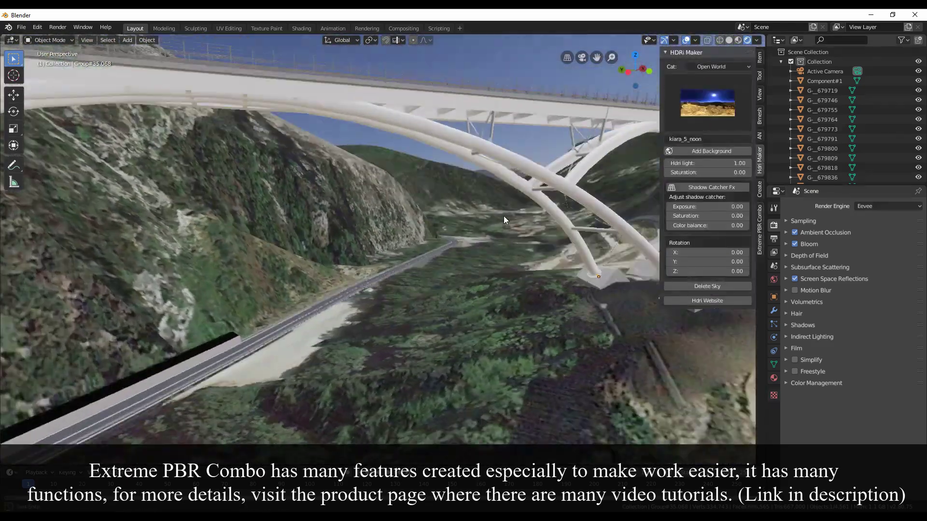
pyautogui.moveTo(503, 215); pyautogui.dragTo(531, 290, button='middle')
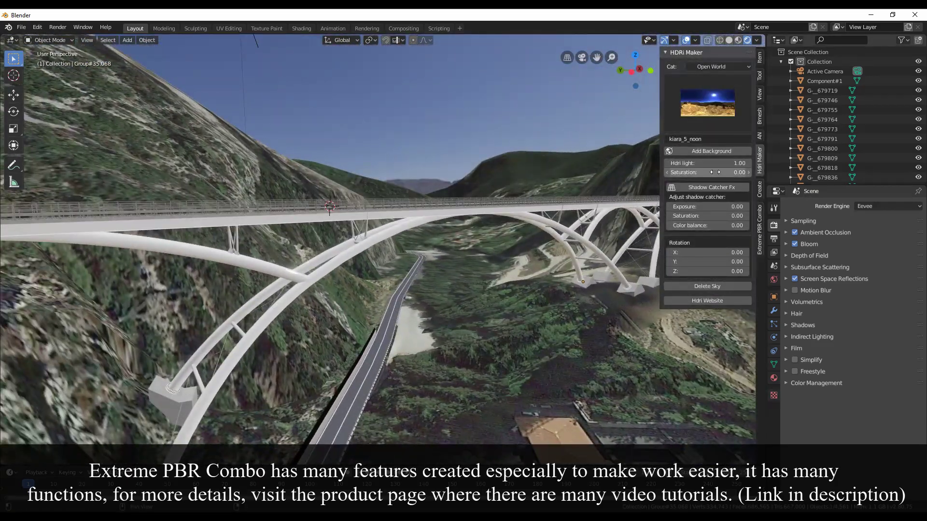
pyautogui.moveTo(707, 271); pyautogui.dragTo(729, 271)
pyautogui.click(686, 102)
pyautogui.click(676, 276)
pyautogui.click(705, 153)
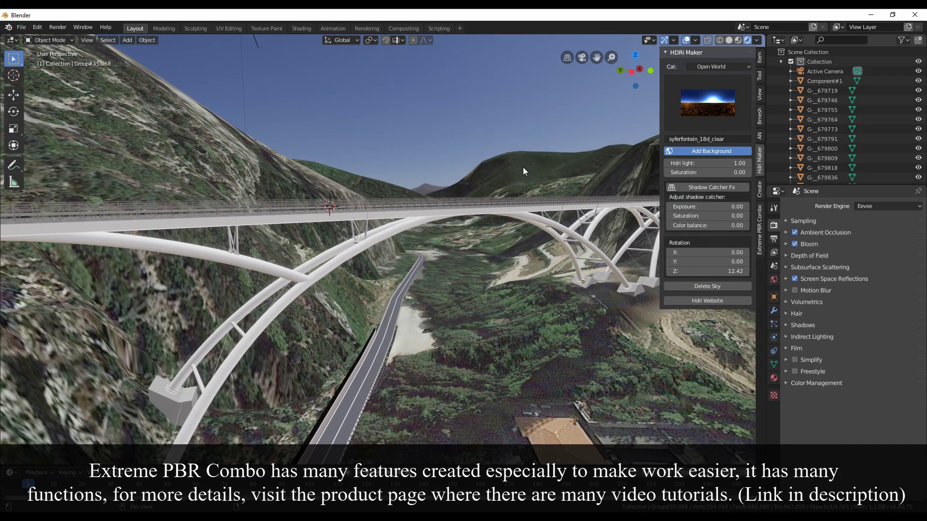
# Replace the HDRi Maker background with white_cliff_top from the Open World category.
pyautogui.scroll(-3, 511, 205)
pyautogui.scroll(-3, 492, 234)
pyautogui.moveTo(492, 234); pyautogui.dragTo(485, 266, button='middle')
pyautogui.click(718, 115)
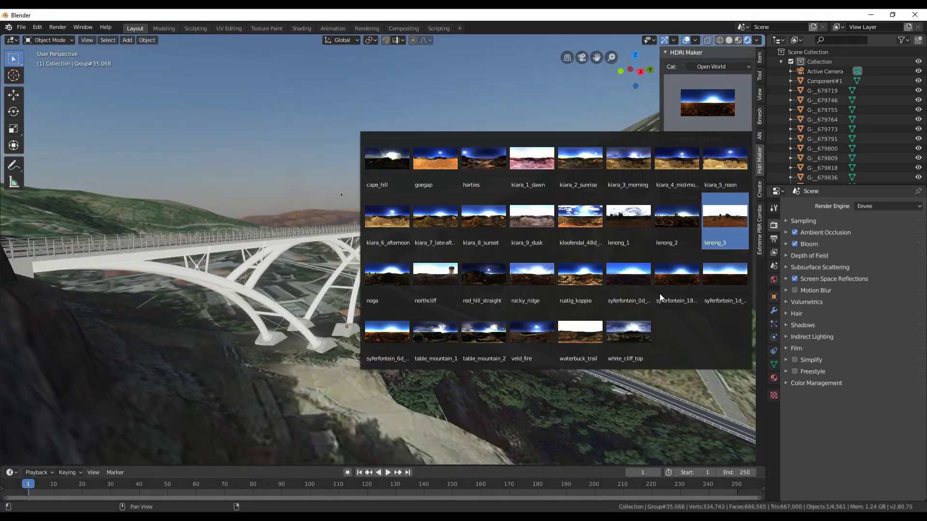
pyautogui.click(628, 332)
pyautogui.click(709, 151)
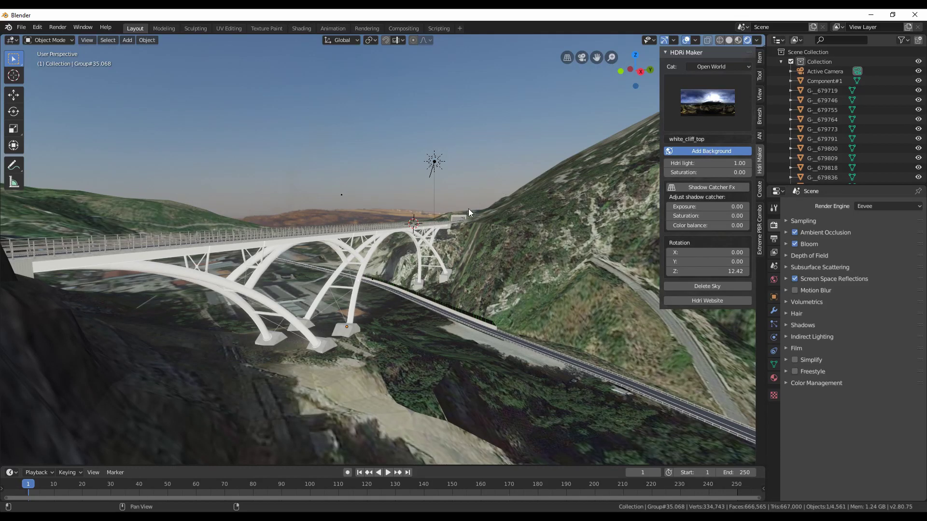
# Rotate the white_cliff_top sky around the bridge to a Z rotation of -37.11.
pyautogui.moveTo(468, 208); pyautogui.dragTo(597, 251, button='middle')
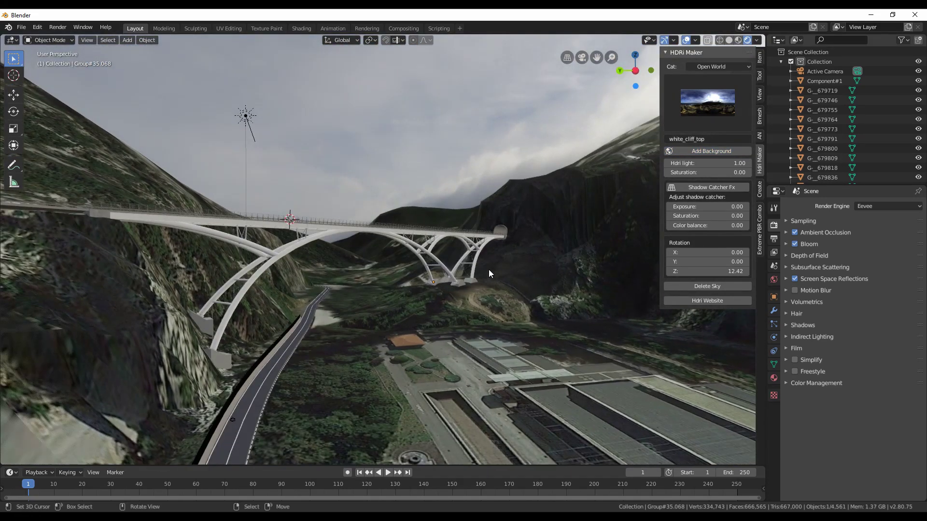
pyautogui.moveTo(710, 271); pyautogui.dragTo(463, 271)
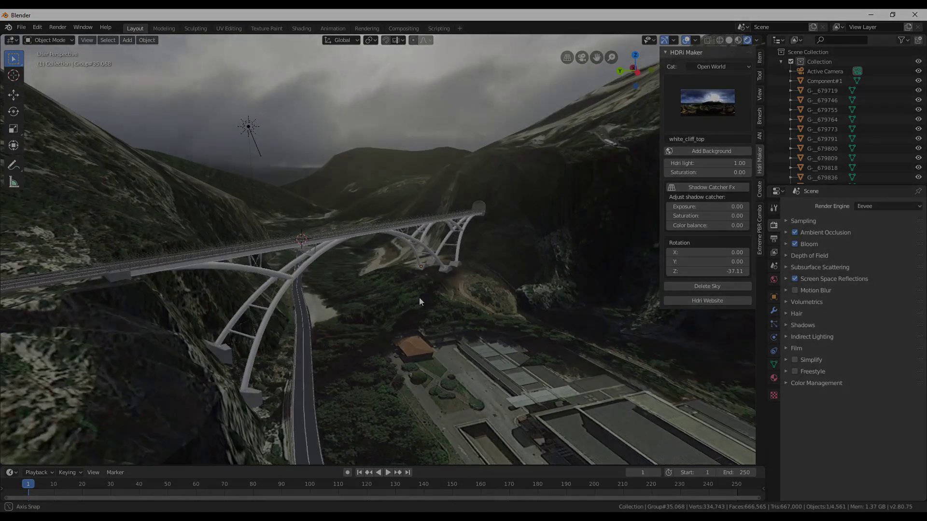